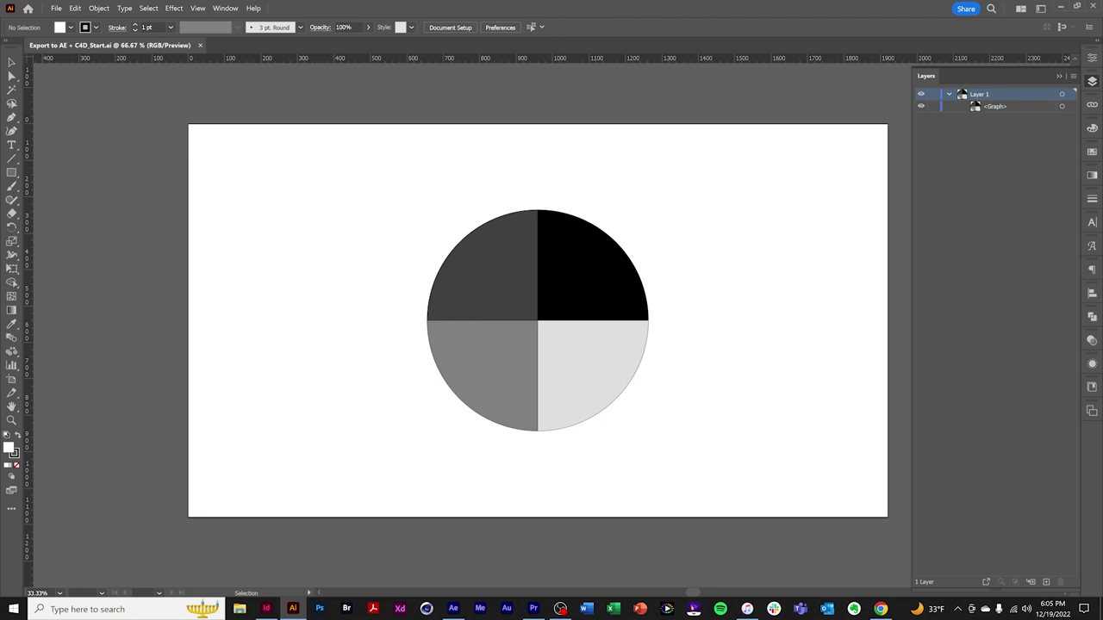
Import Export to AE + C4D_Start.ai into After Effects with the default Illustrator import options.
key("alt+Tab")
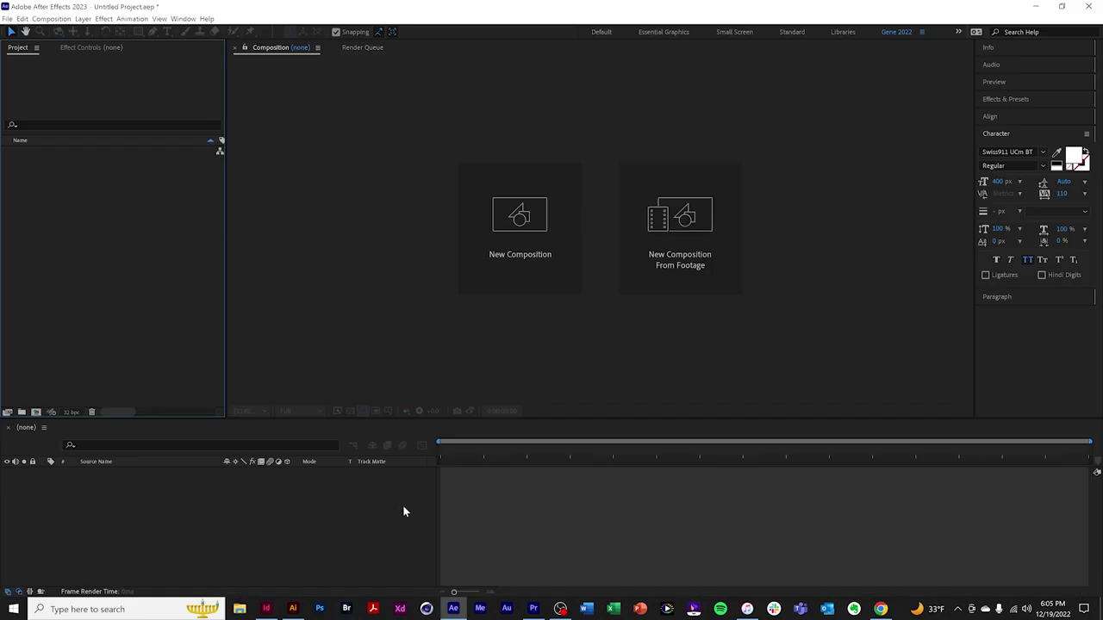
double_click(119, 247)
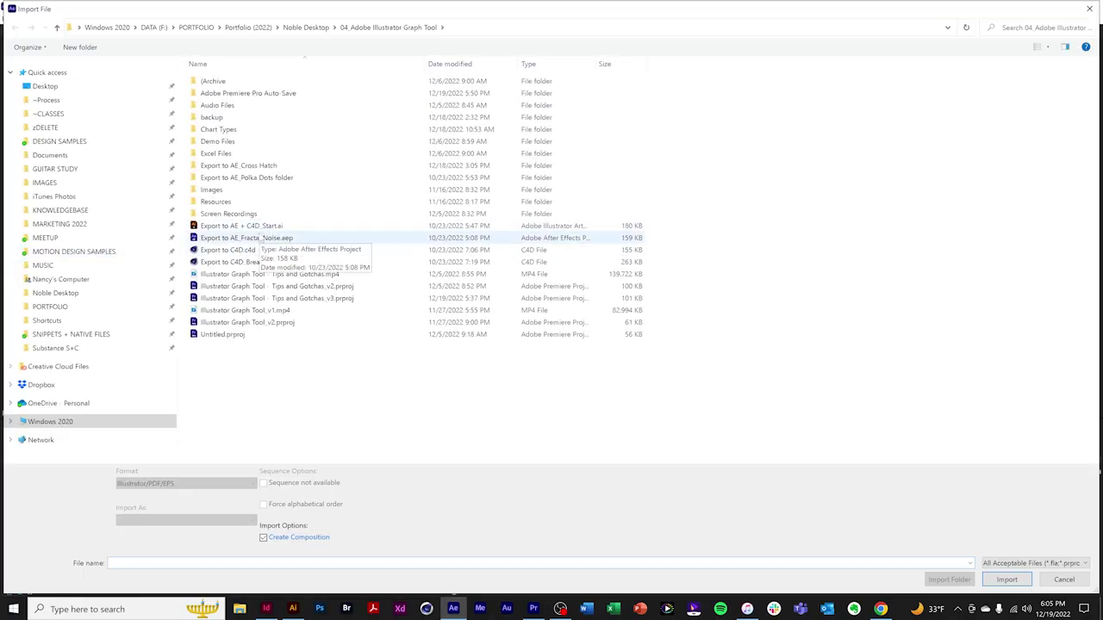
left_click(266, 227)
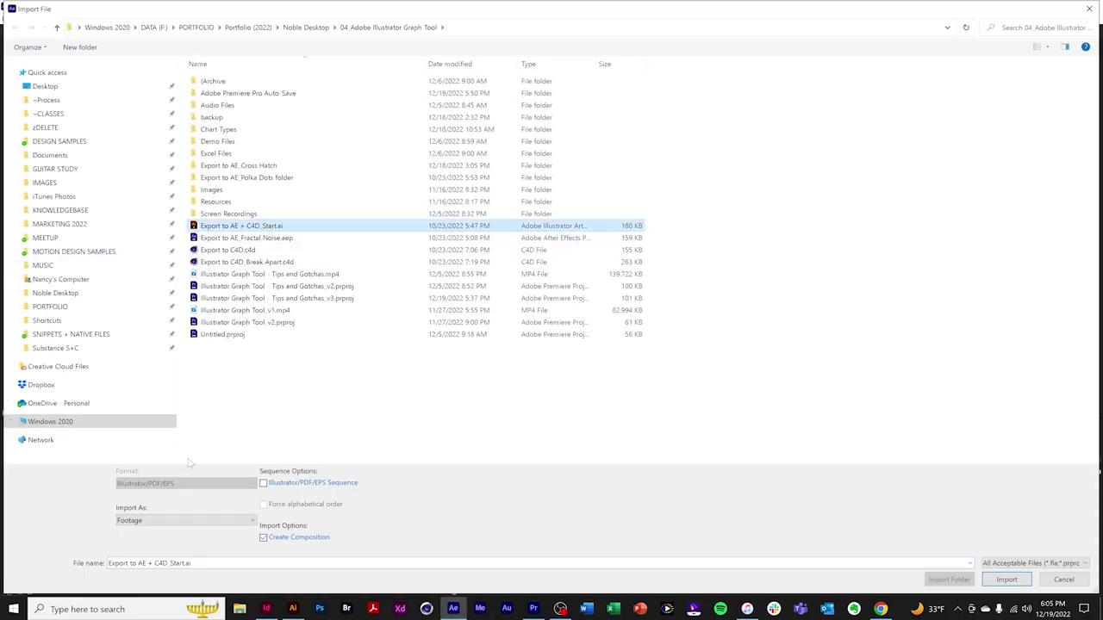
left_click(1007, 579)
left_click(569, 351)
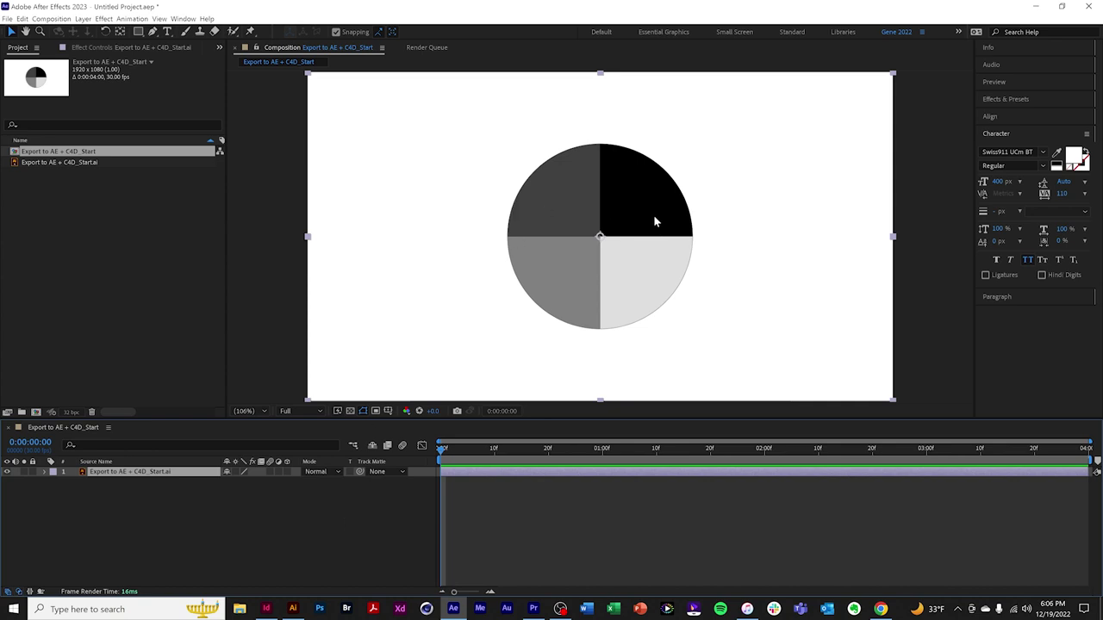
Move the pie graph toward the upper right, rotate it slightly clockwise and enlarge its scale.
left_click_drag(657, 222, 819, 171)
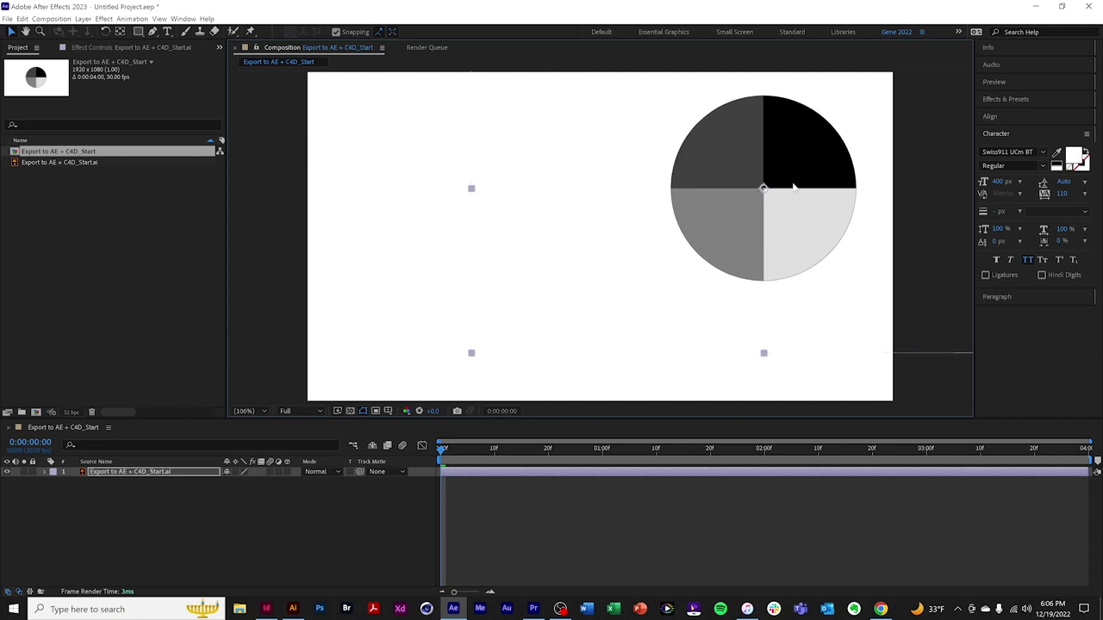
key("r")
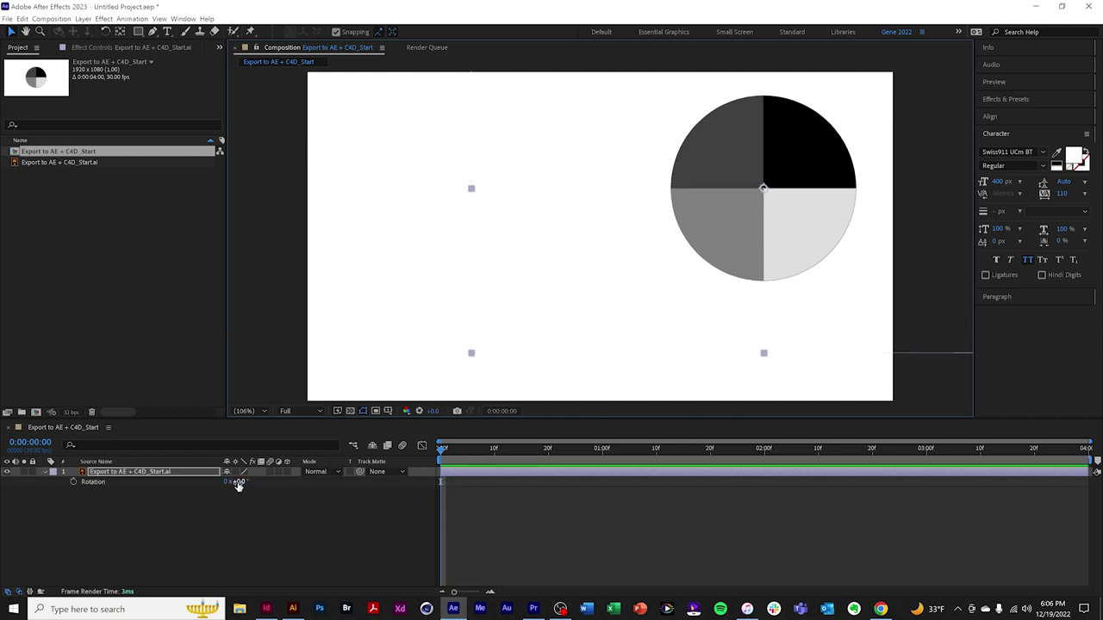
mouse_move(238, 485)
left_mouse_down()
mouse_move(266, 485)
mouse_move(207, 485)
mouse_move(256, 485)
left_mouse_up()
key("s")
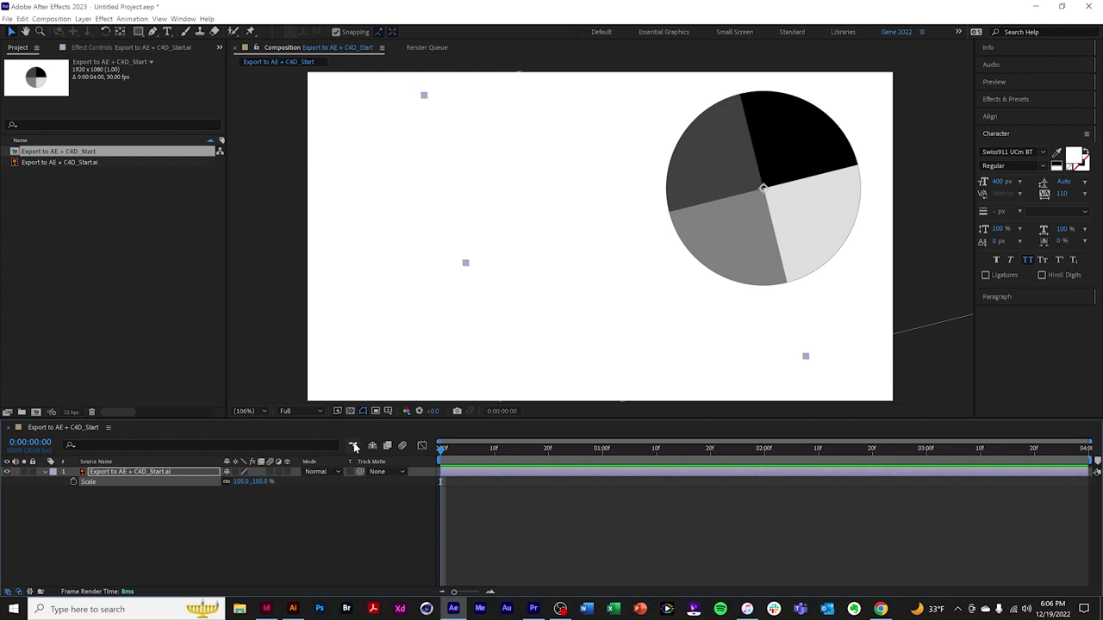
key("alt+Tab")
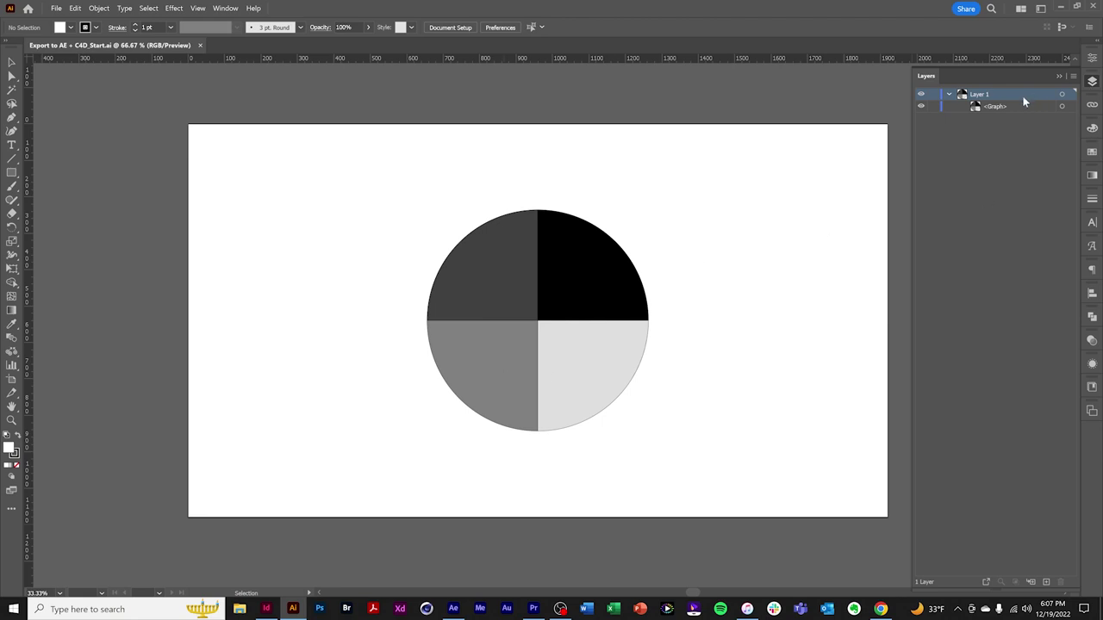
Duplicate the <Graph> object in Layer 1, then hide and lock the copy as a backup.
left_click(1001, 106)
left_click_drag(999, 106, 1046, 582)
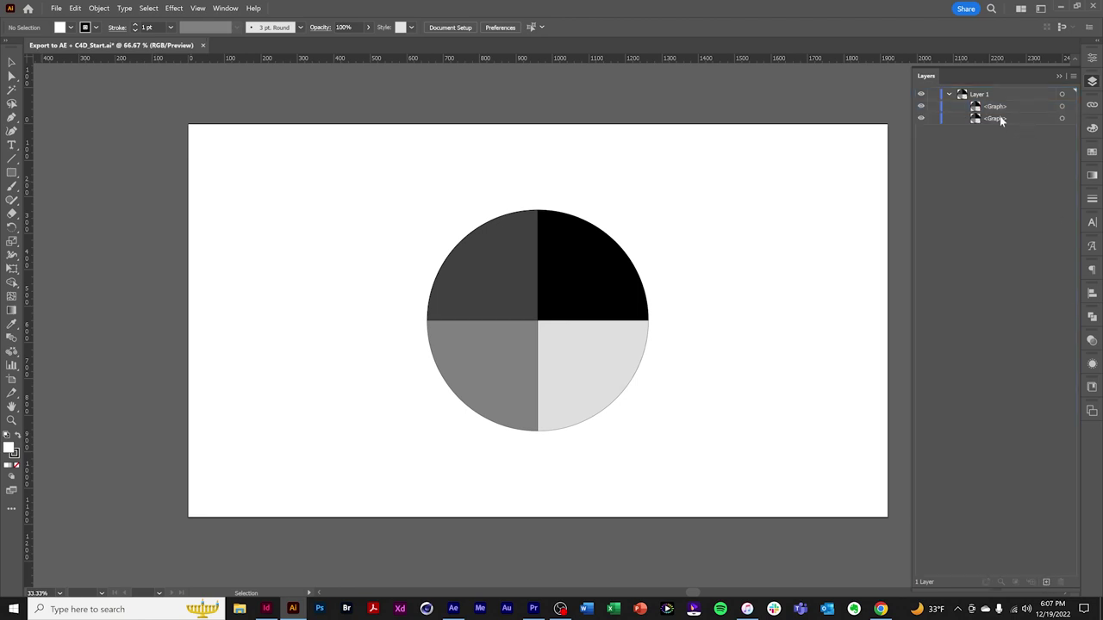
left_click(932, 120)
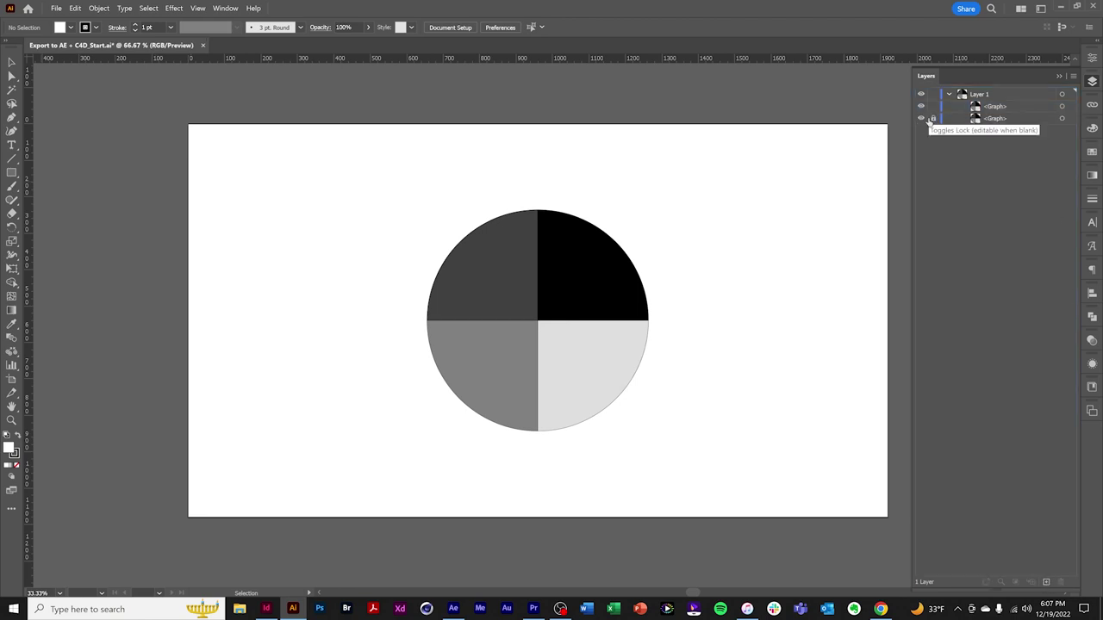
left_click(922, 118)
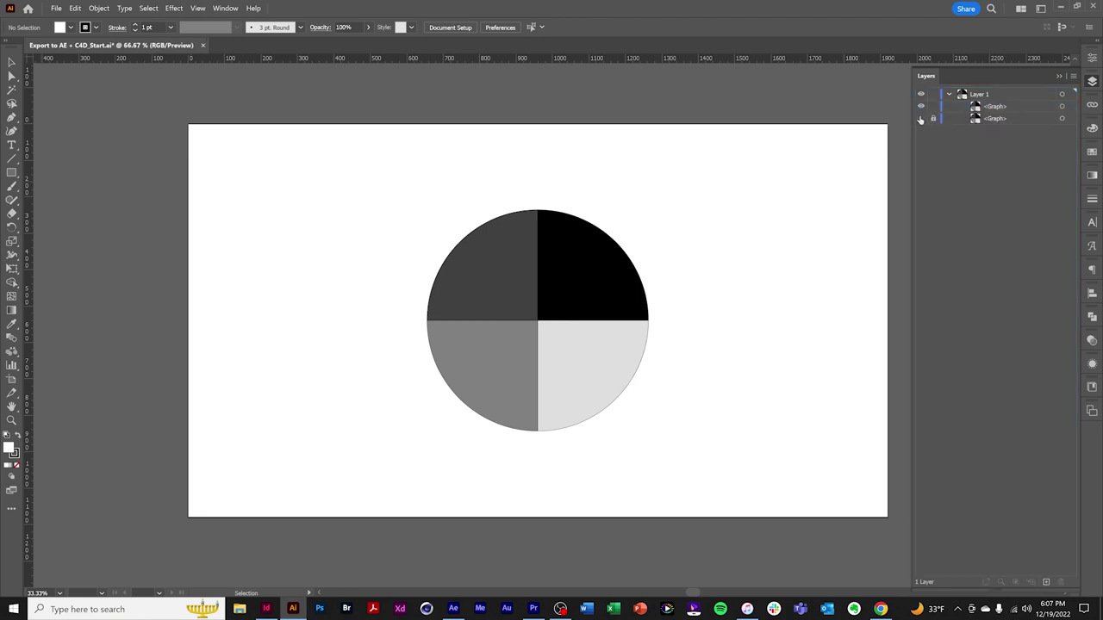
Ungroup the original pie graph with Ctrl+Shift+G, confirming the ungroup warning.
left_click(1062, 107)
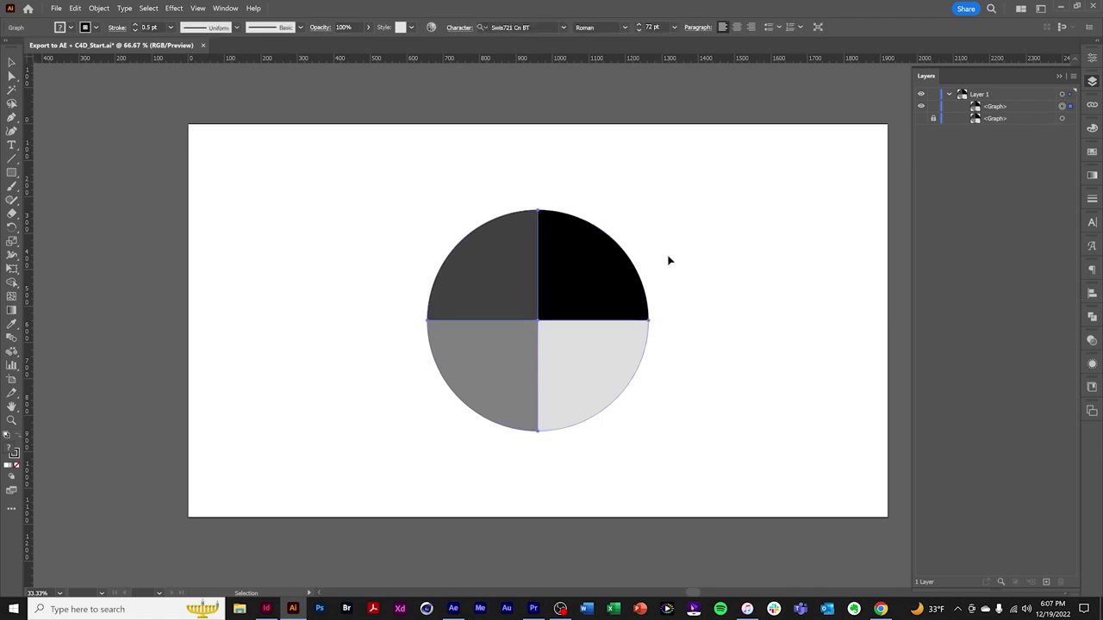
key("ctrl")
key("ctrl+shift+g")
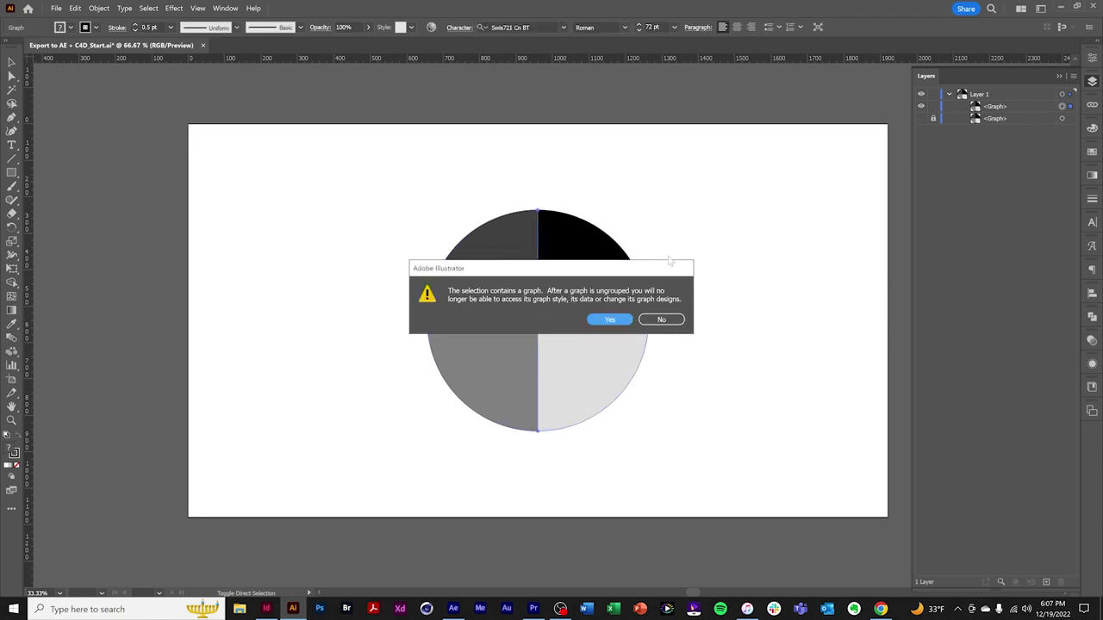
left_click(610, 320)
left_click(908, 236)
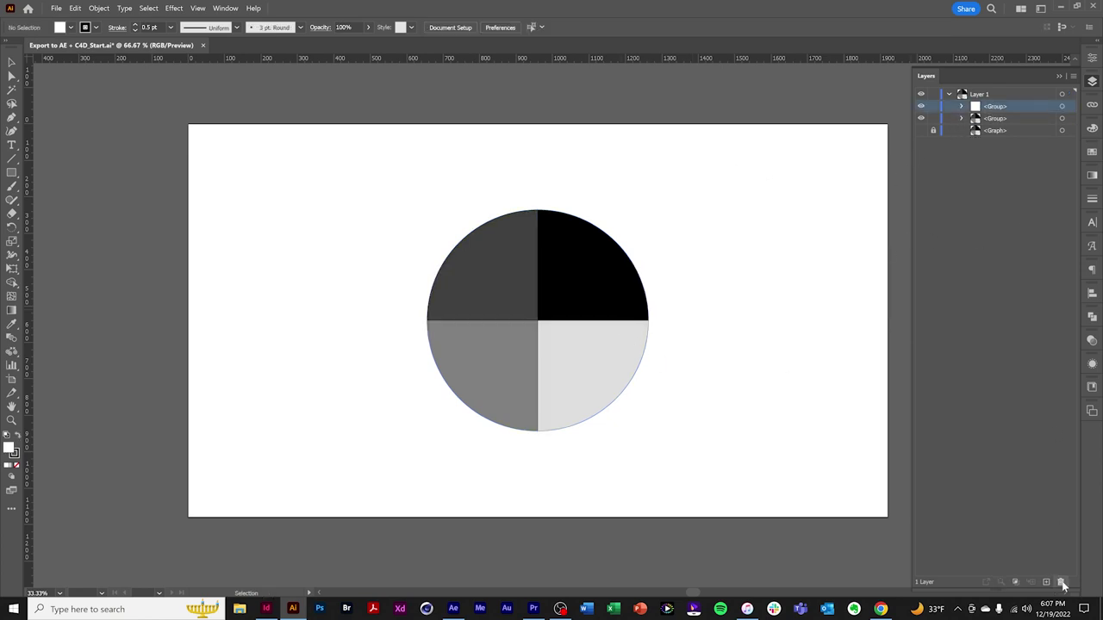
Move the first two slice paths out of their nested groups directly into Layer 1.
left_click(962, 106)
left_click(975, 118)
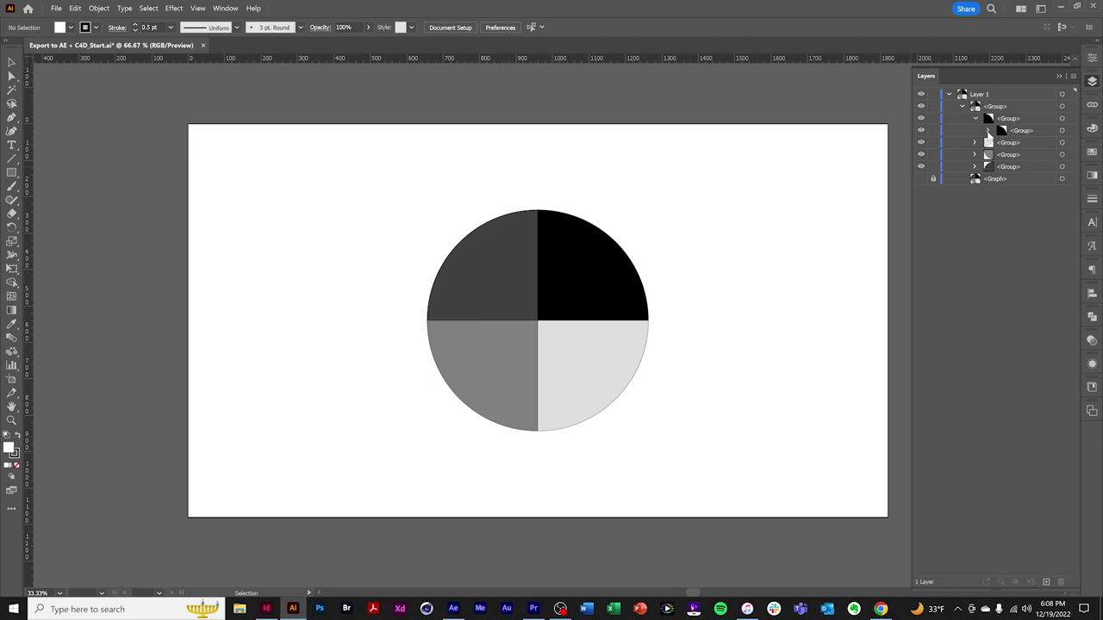
left_click(989, 131)
left_click_drag(1026, 144, 1024, 109)
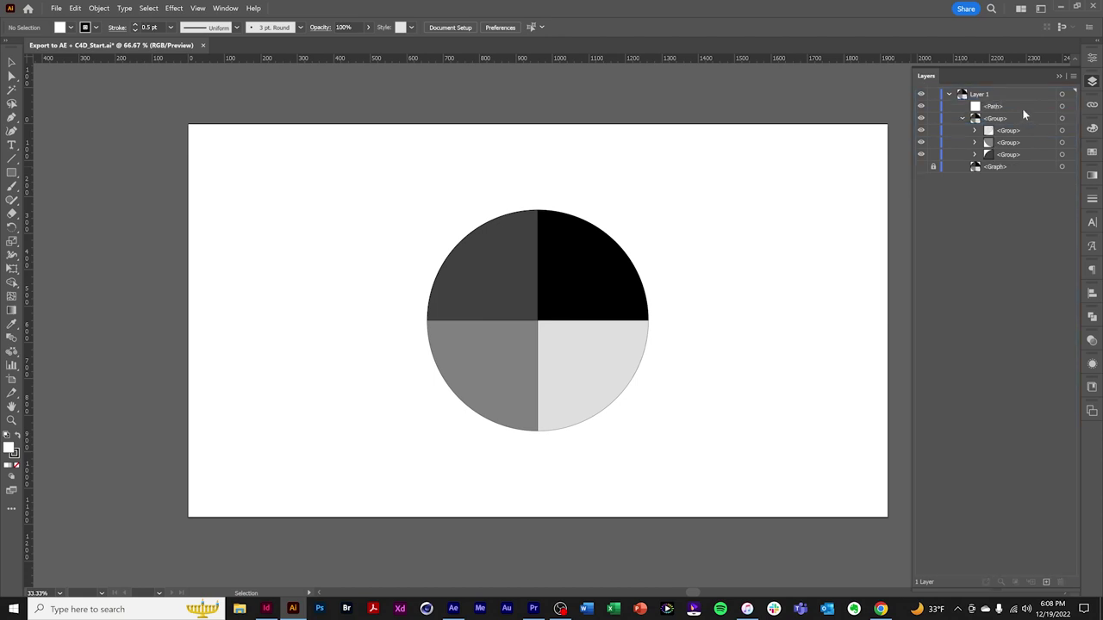
left_click(975, 130)
left_click(988, 142)
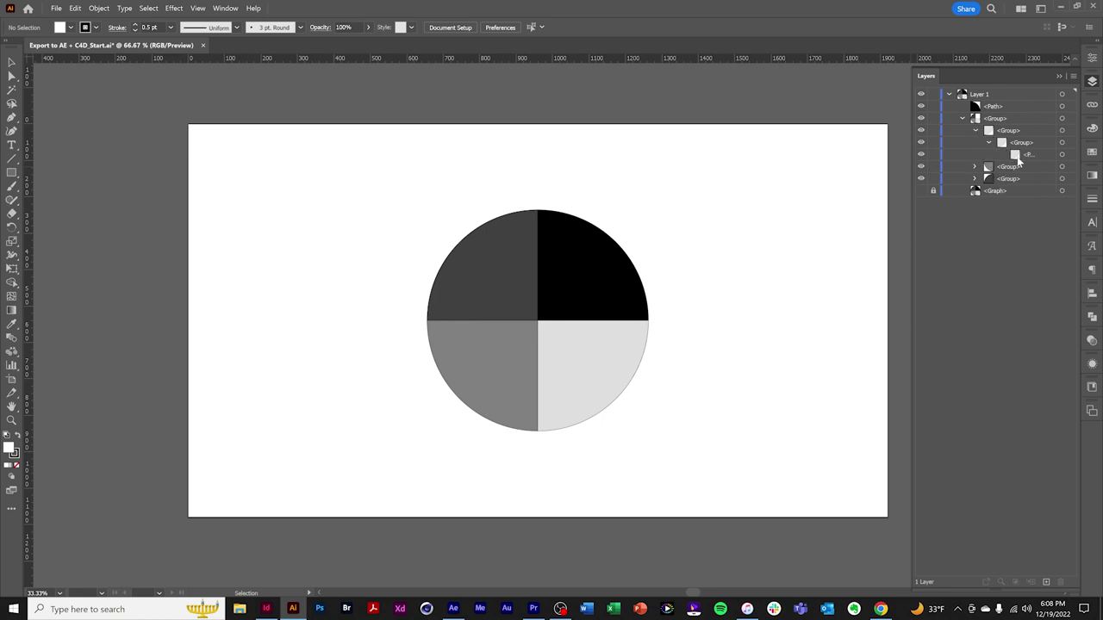
left_click_drag(1018, 158, 1018, 117)
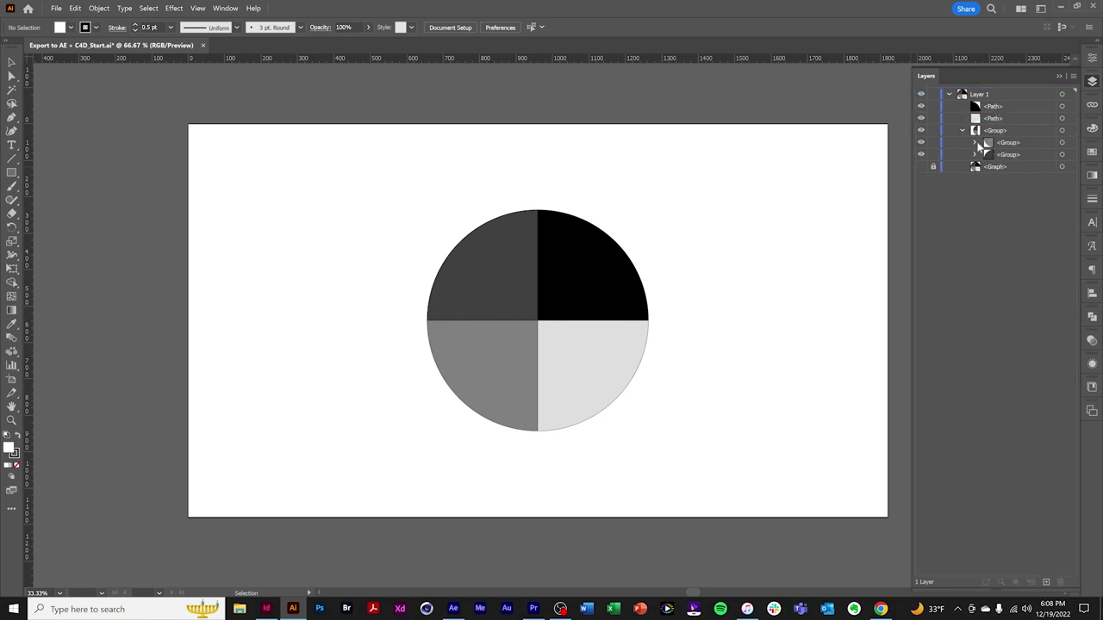
Move the third and fourth slice paths out of their nested groups into Layer 1.
left_click(974, 142)
left_click(989, 155)
left_click_drag(1018, 168, 1017, 128)
left_click(974, 154)
left_click(988, 167)
left_click_drag(1017, 176, 1026, 141)
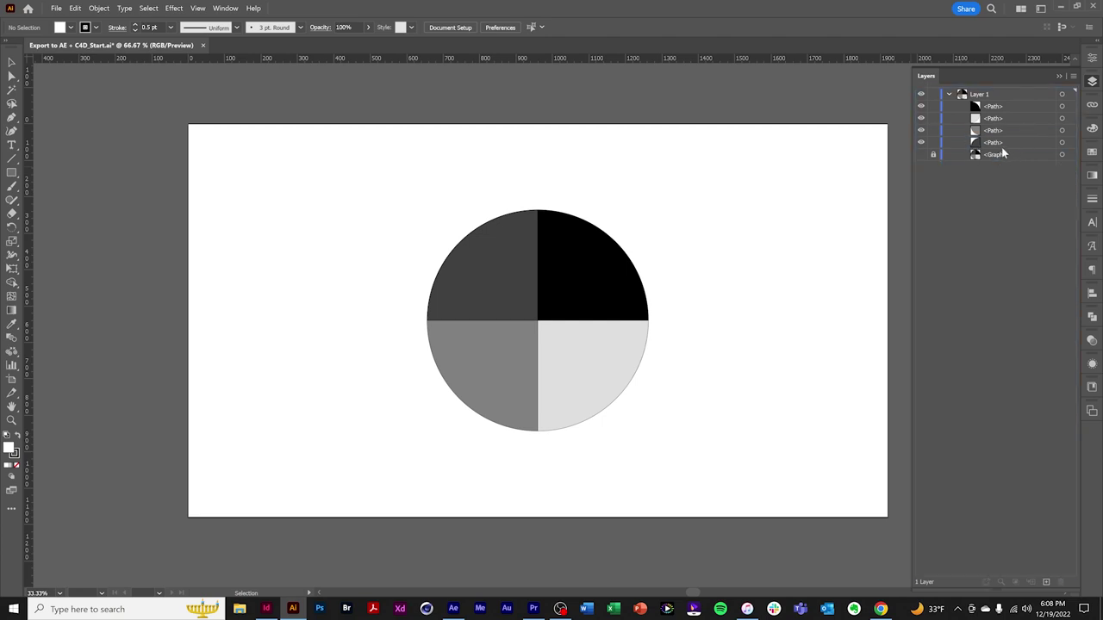
left_click(988, 97)
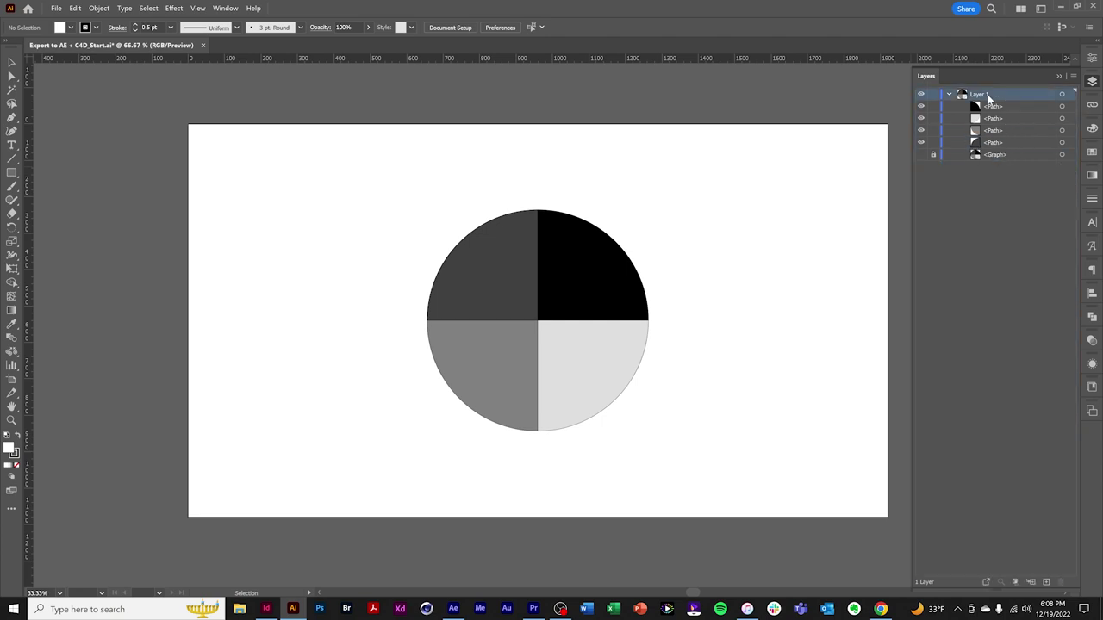
left_click(1073, 79)
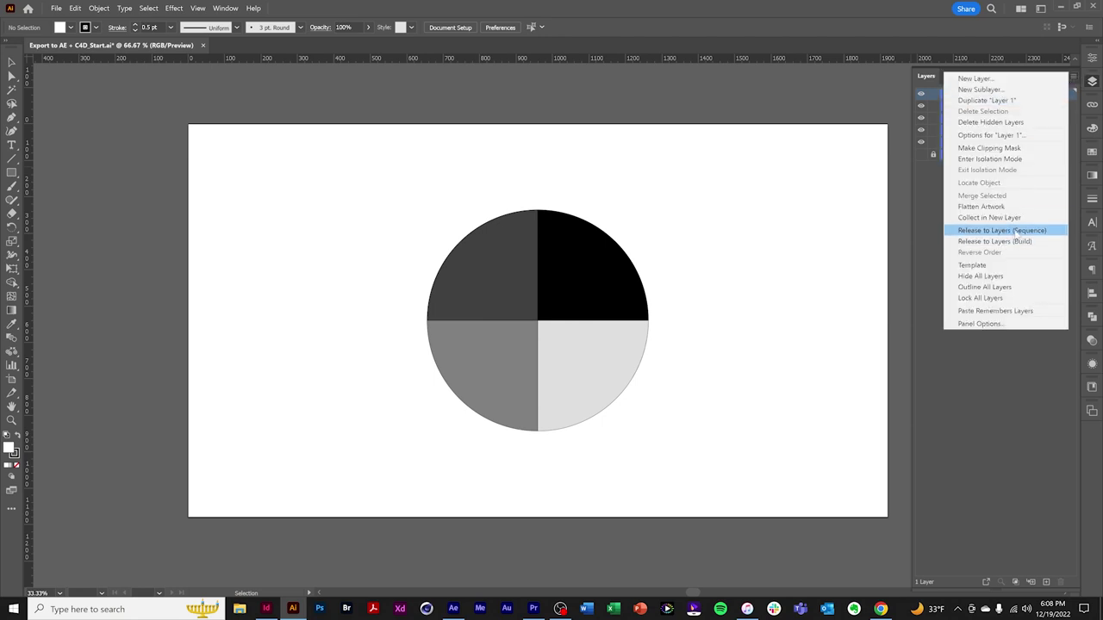
Release Layer 1's contents to separate layers and delete the extra Layer 6 with its artwork.
left_click(1015, 231)
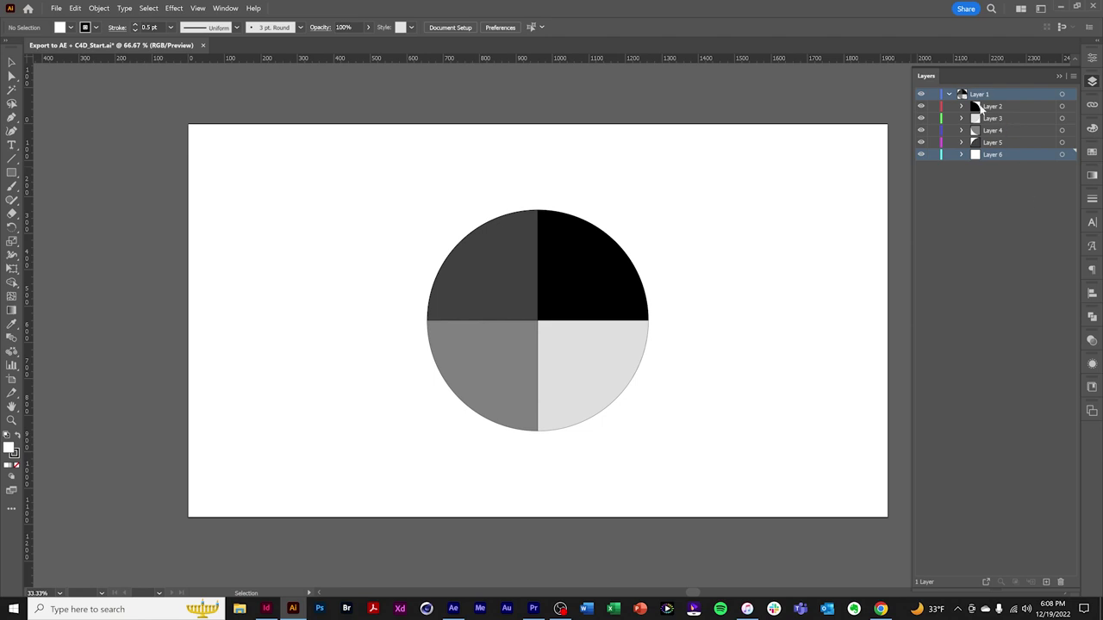
left_click(999, 157)
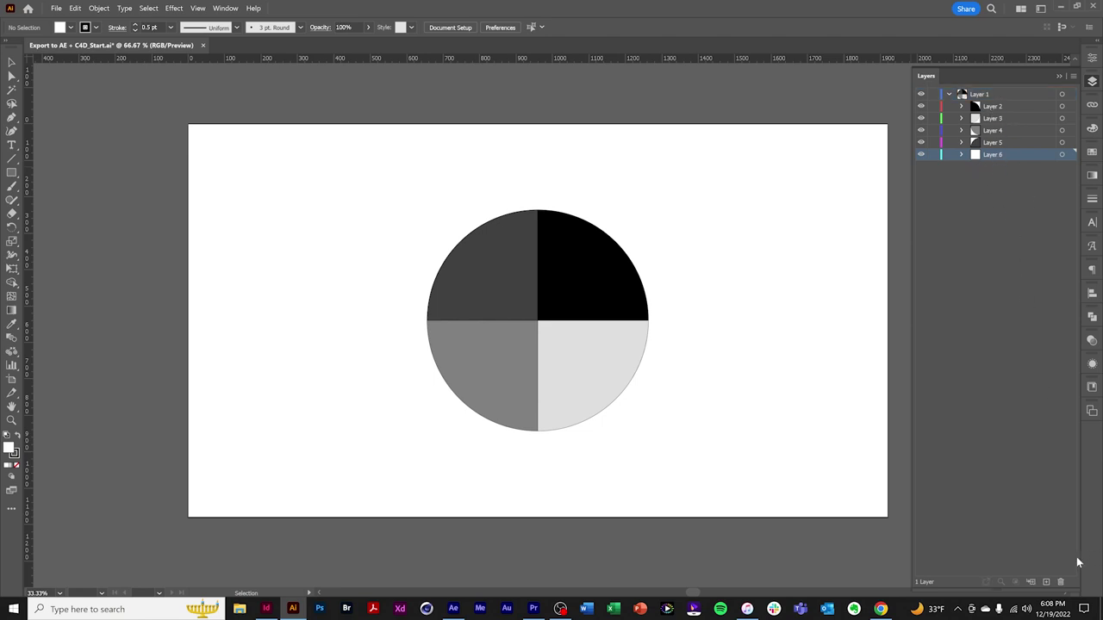
left_click(1061, 583)
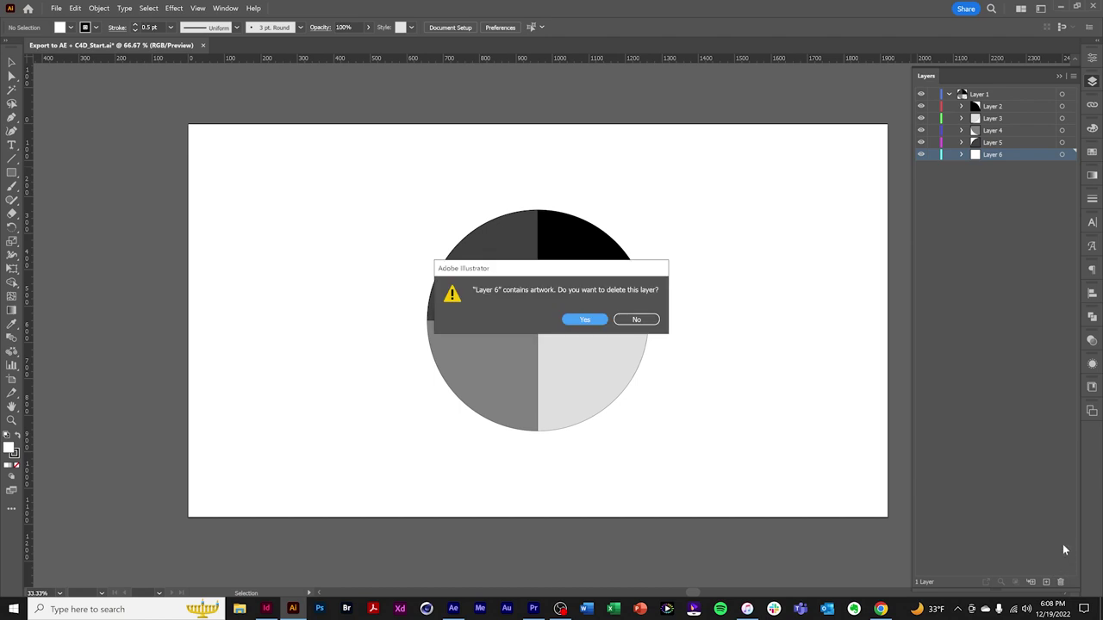
left_click(593, 321)
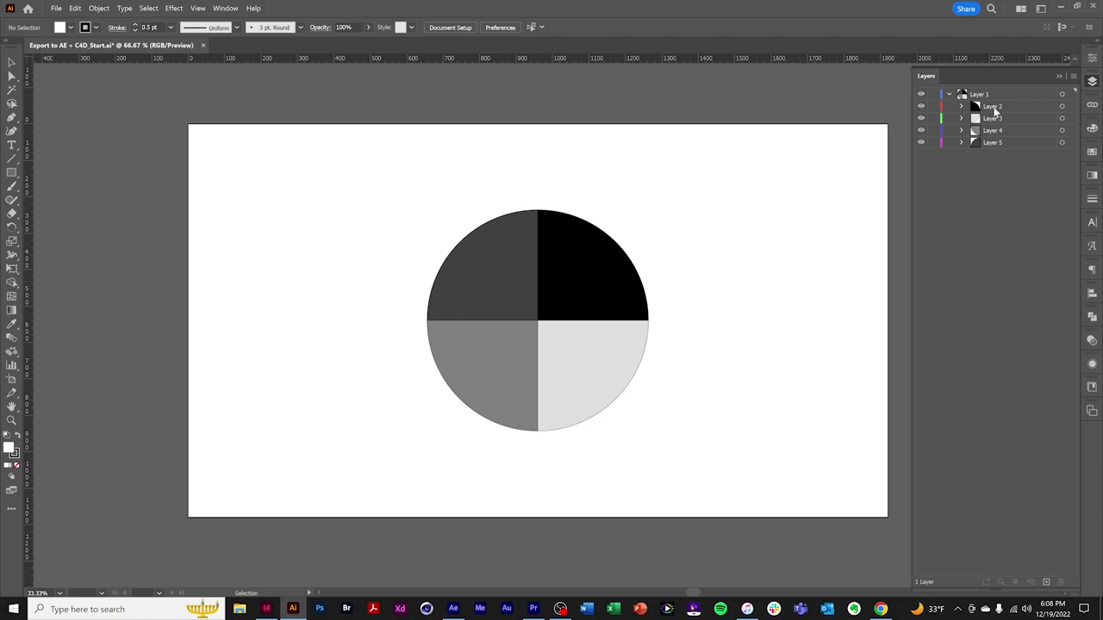
Move Layers 2–5 out of Layer 1 to the top level and delete the empty Layer 1.
left_click_drag(992, 106, 995, 152)
left_click(991, 143)
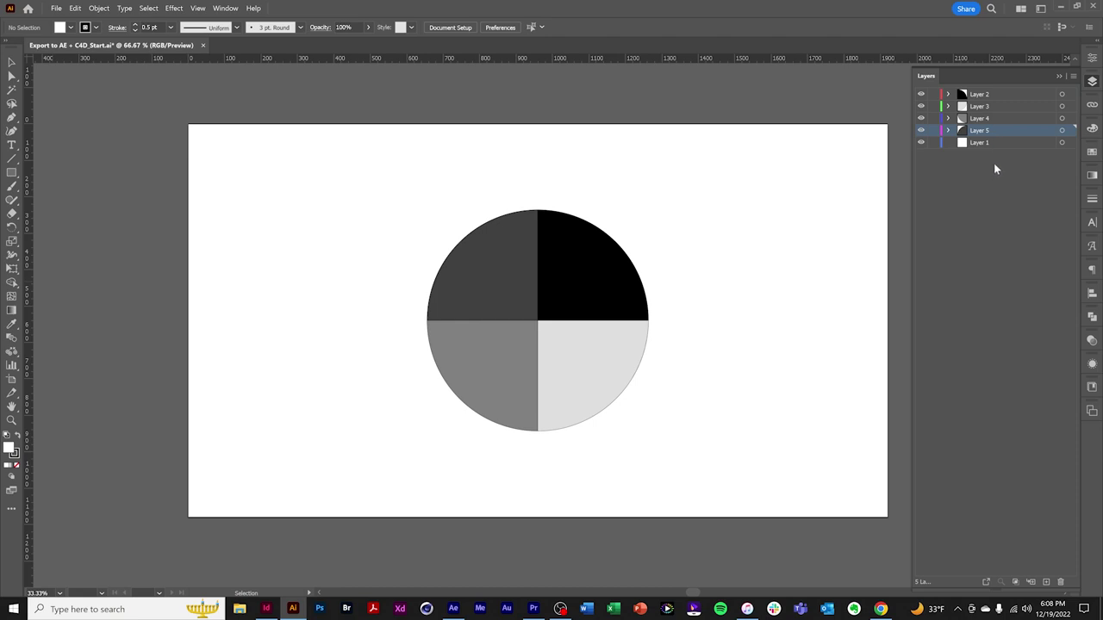
left_click(1001, 143)
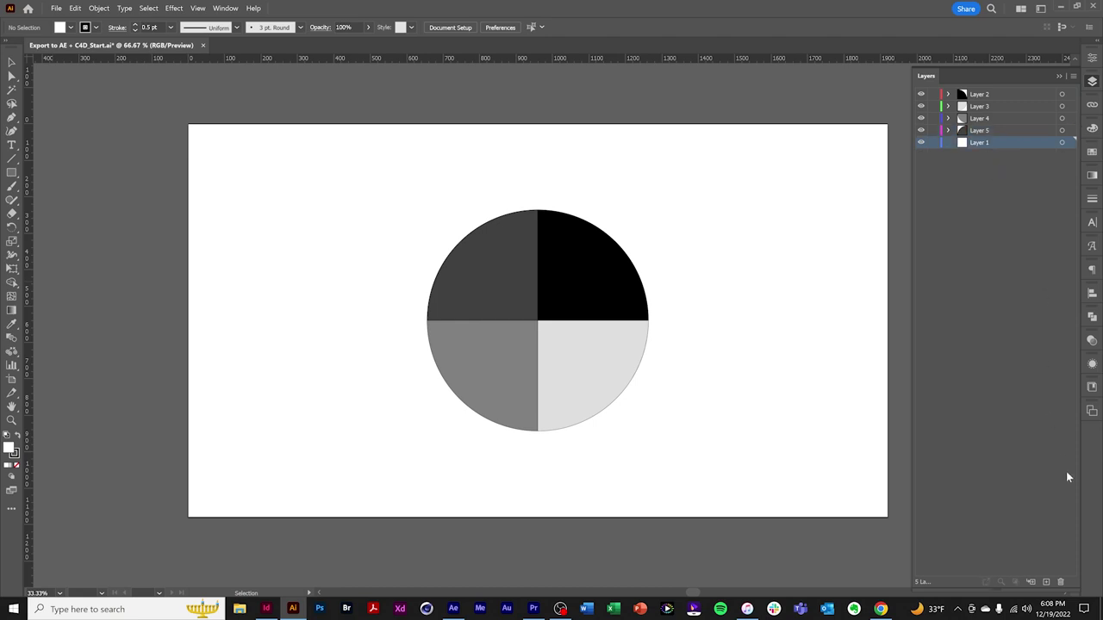
left_click(1062, 582)
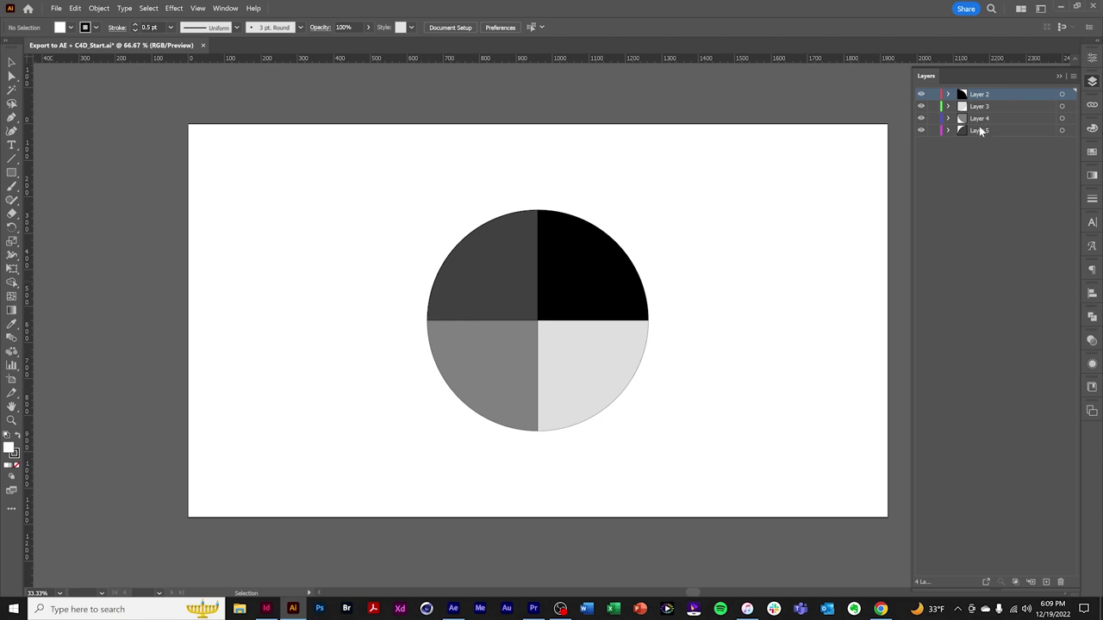
Save the document as Export to AE + C4D_Import.ai, accepting the default Illustrator save options.
left_click(56, 9)
left_click(73, 108)
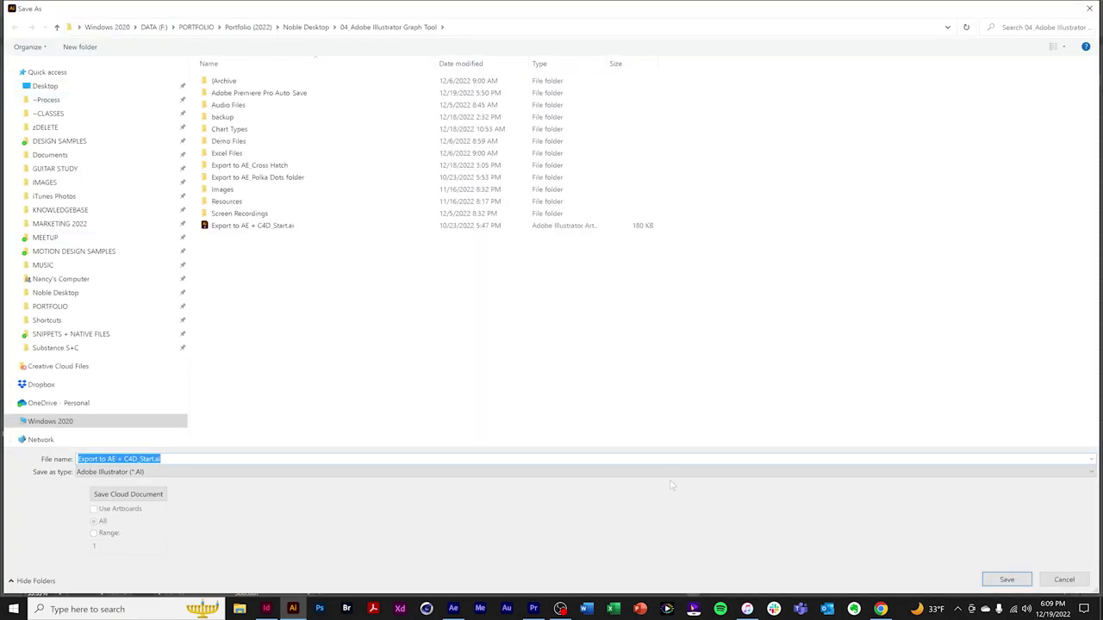
key("Right")
key("BackSpace")
key("BackSpace")
key("BackSpace")
key("BackSpace")
key("BackSpace")
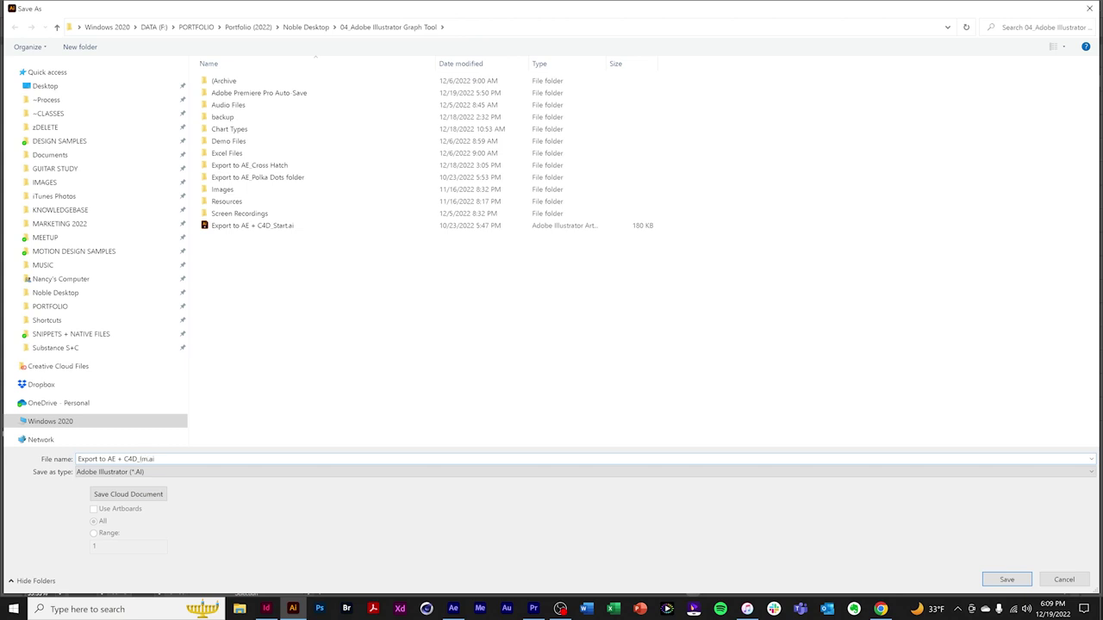
key("Return")
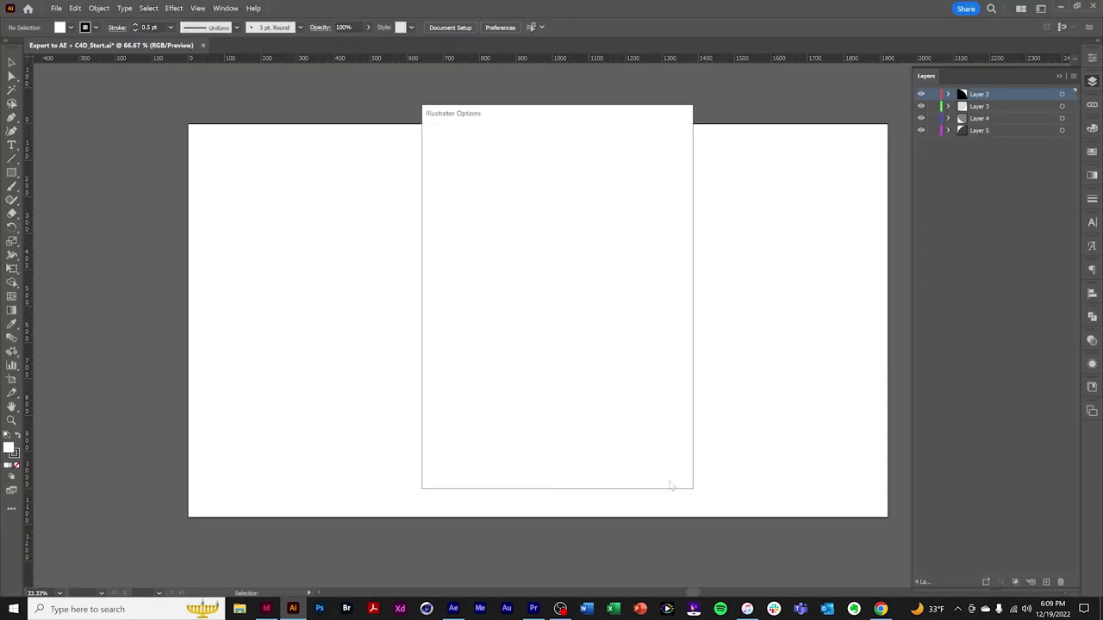
left_click(601, 465)
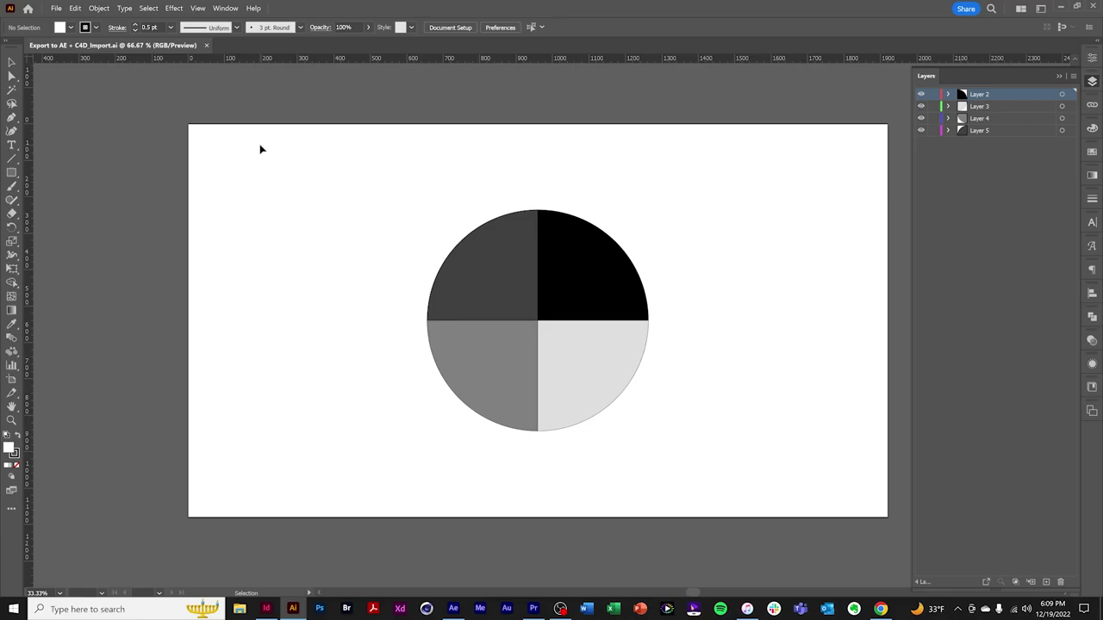
key("alt+Tab")
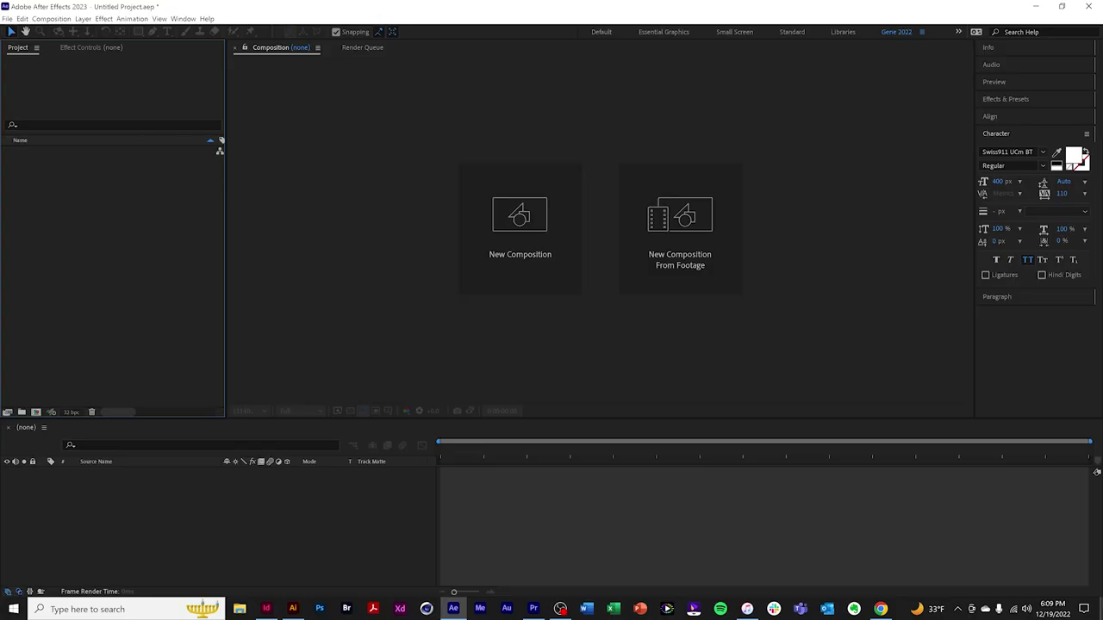
Import Export to AE + C4D_Import.ai as Composition - Retain Layer Sizes.
double_click(101, 195)
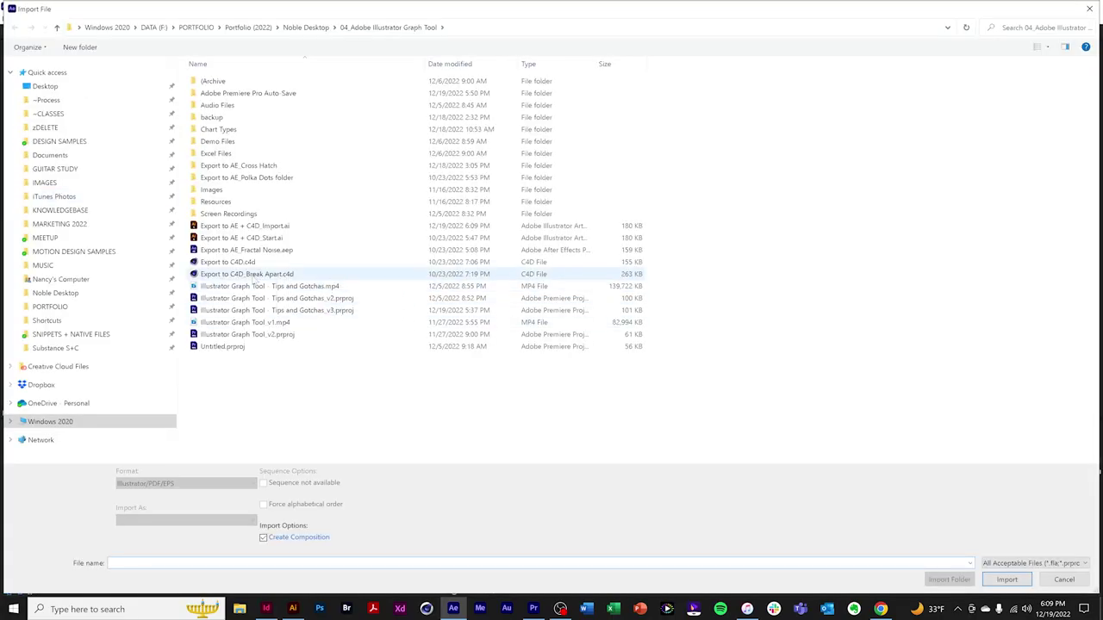
left_click(272, 228)
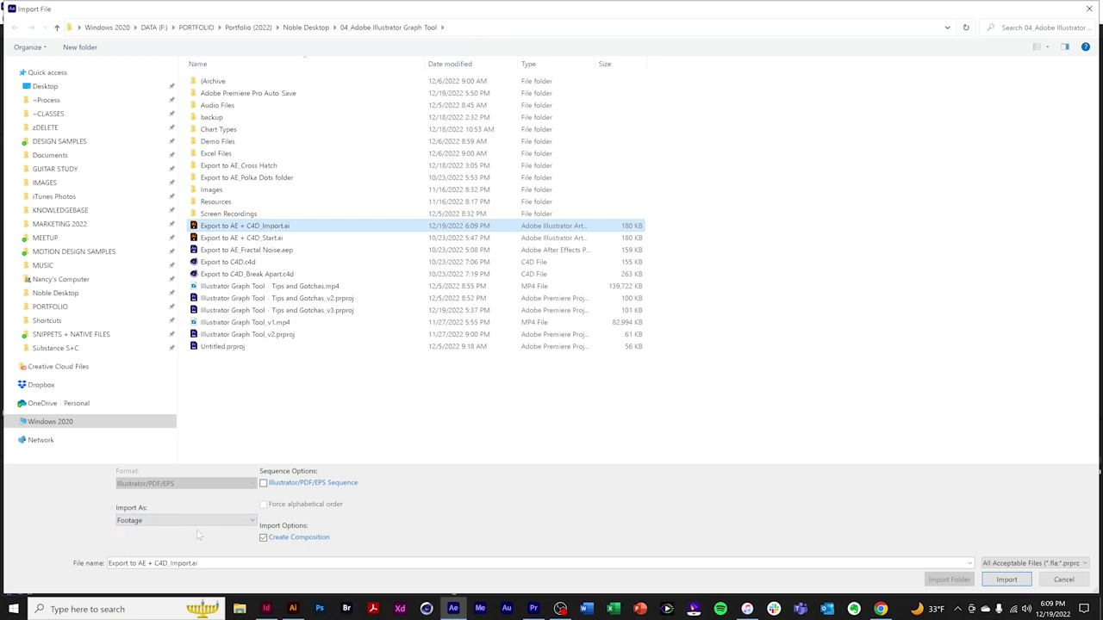
left_click(255, 522)
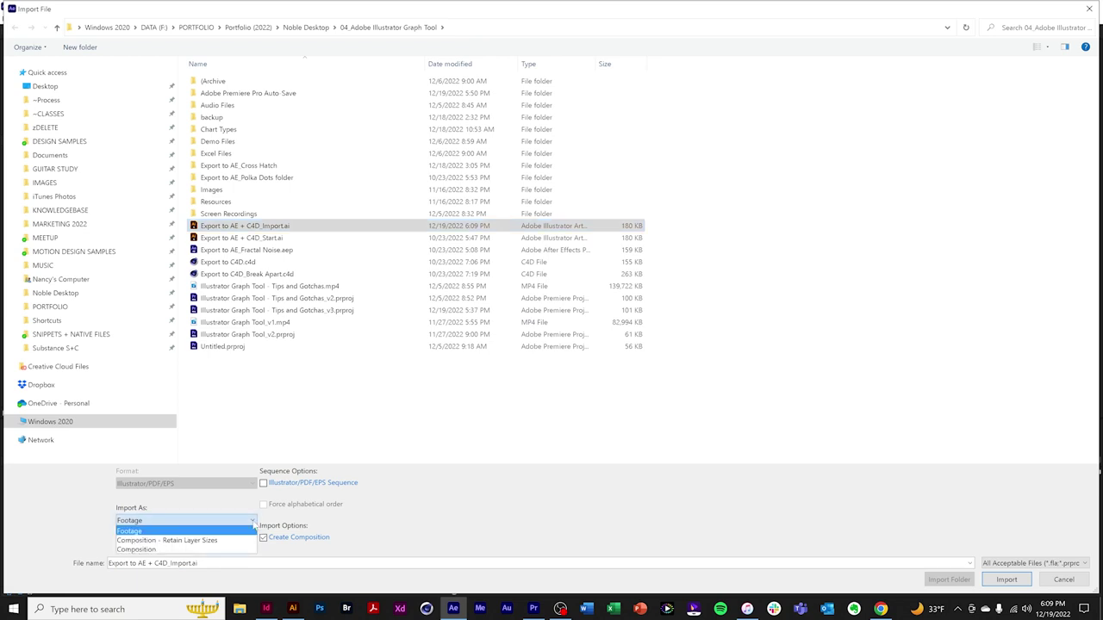
left_click(226, 541)
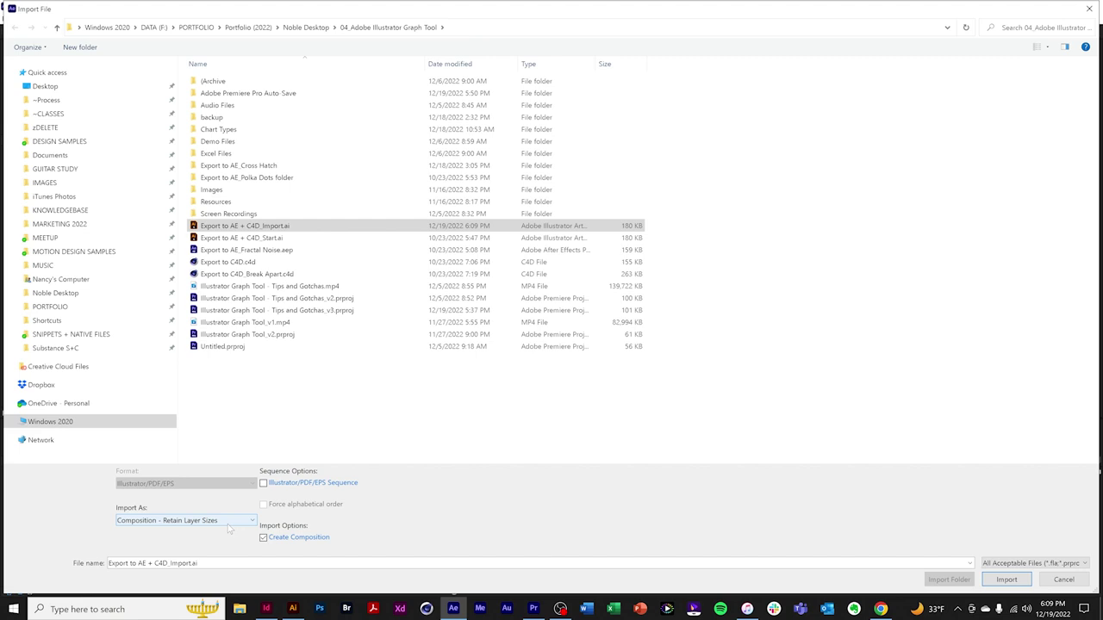
left_click(1004, 580)
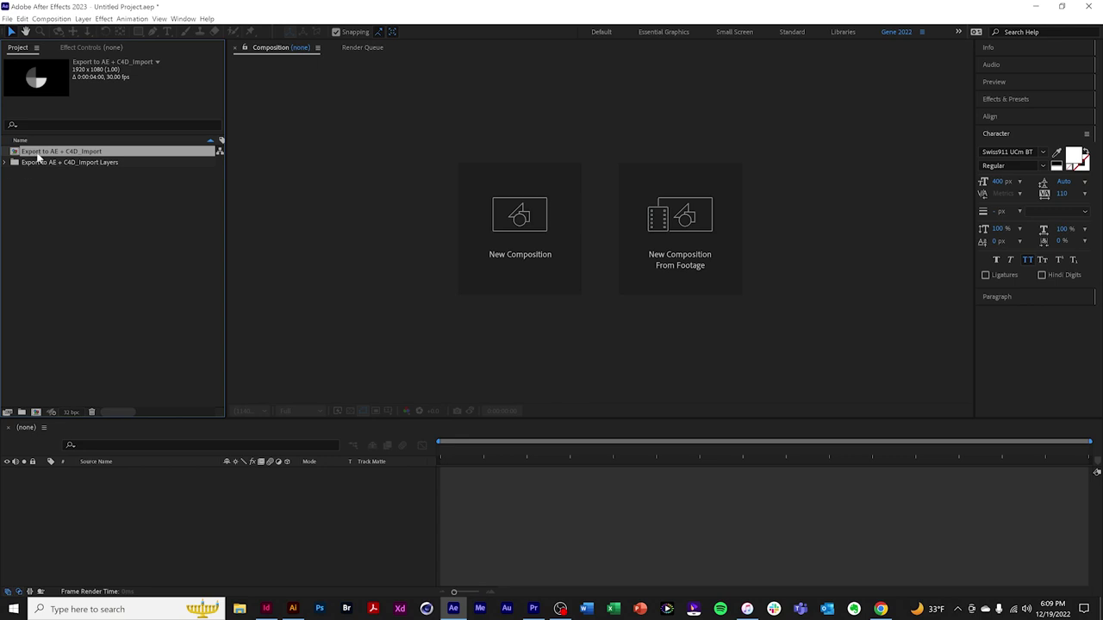
Set the pie comp's background colour to white (FFFFFF) and enable Continuous Rasterize on Layers 2–5.
double_click(38, 154)
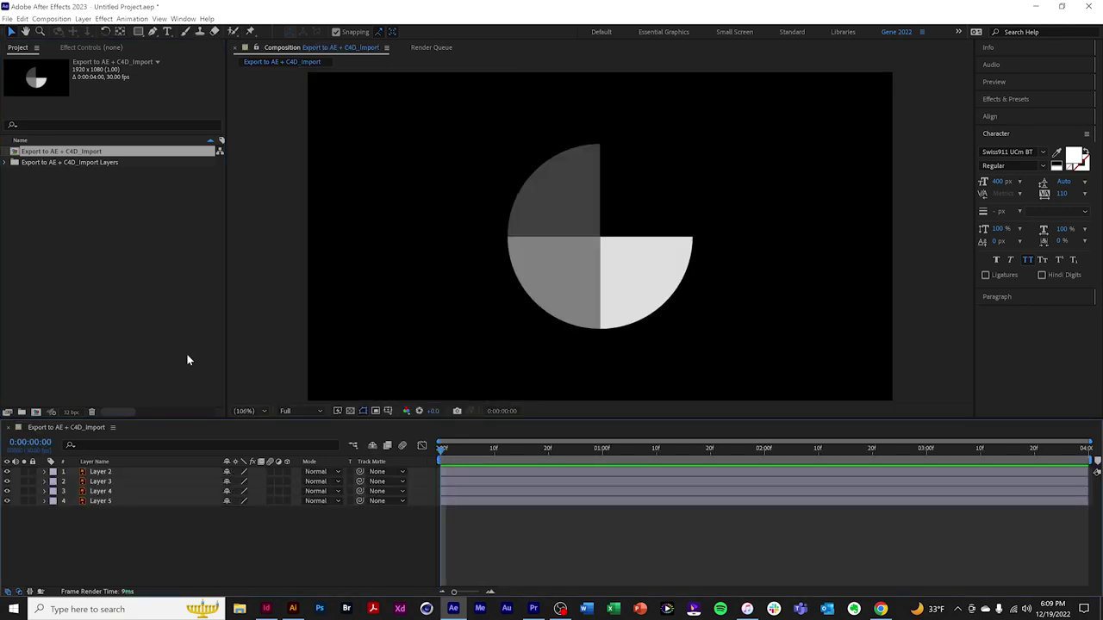
key("ctrl+k")
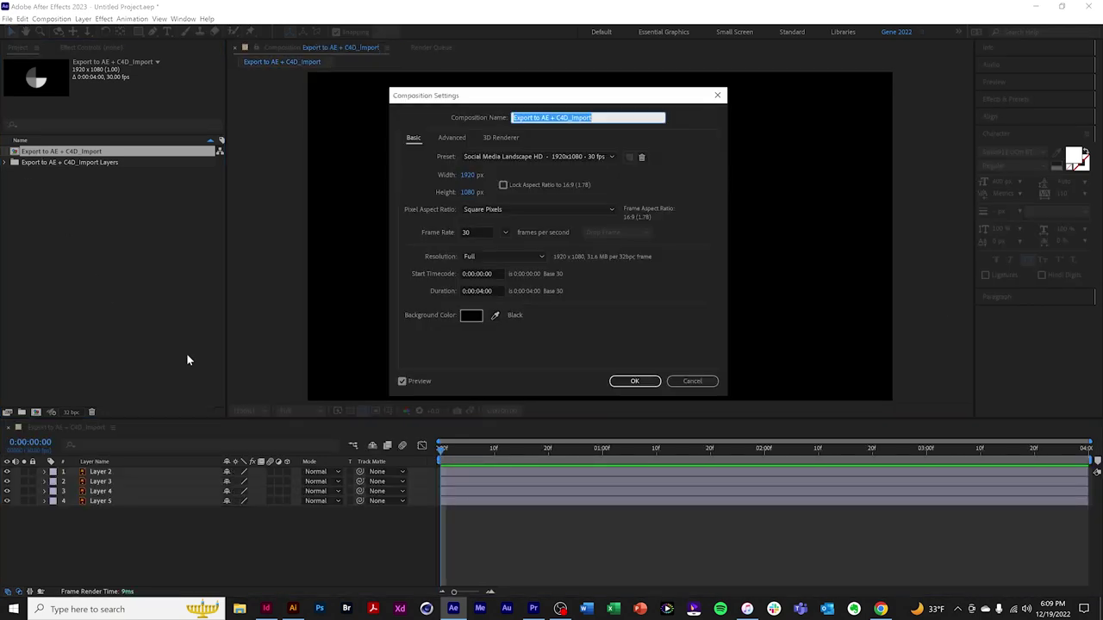
left_click(477, 315)
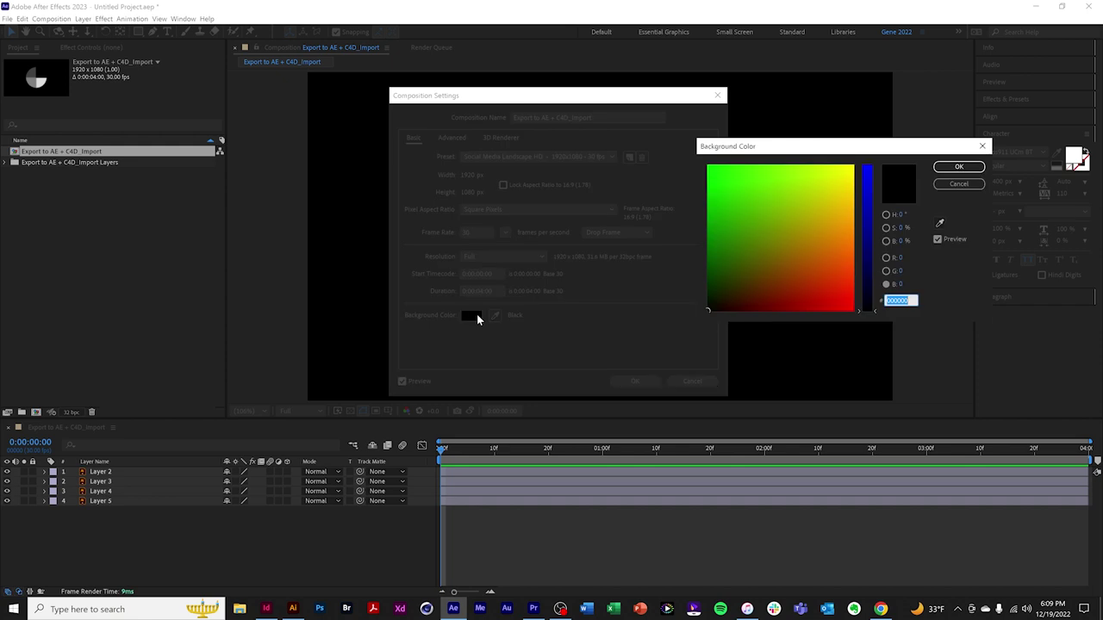
type("0fffff")
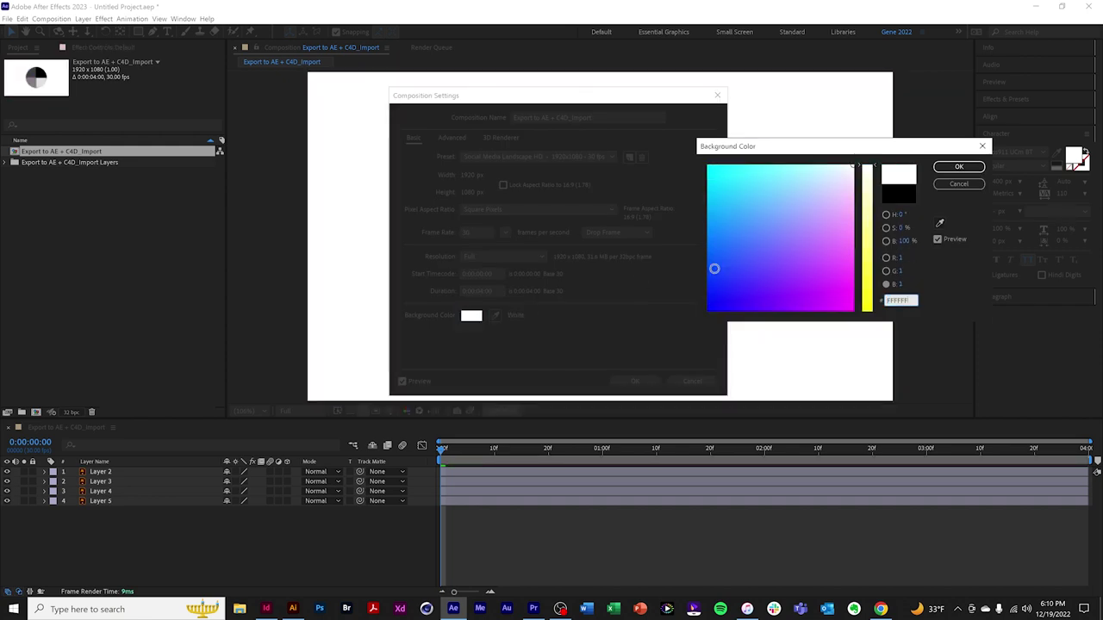
left_click(956, 168)
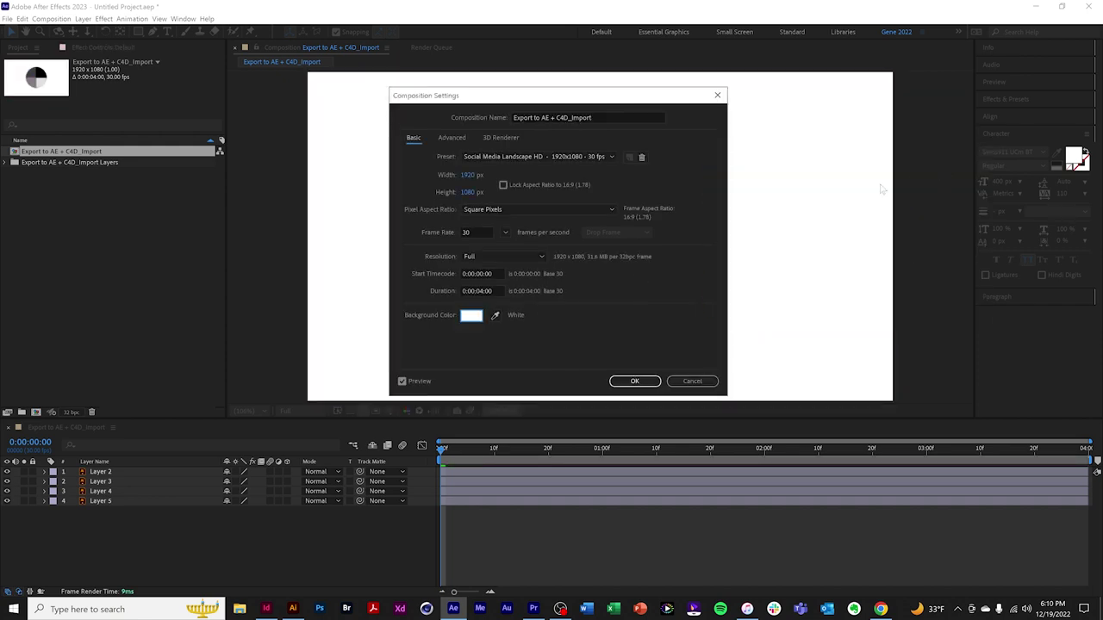
left_click(640, 385)
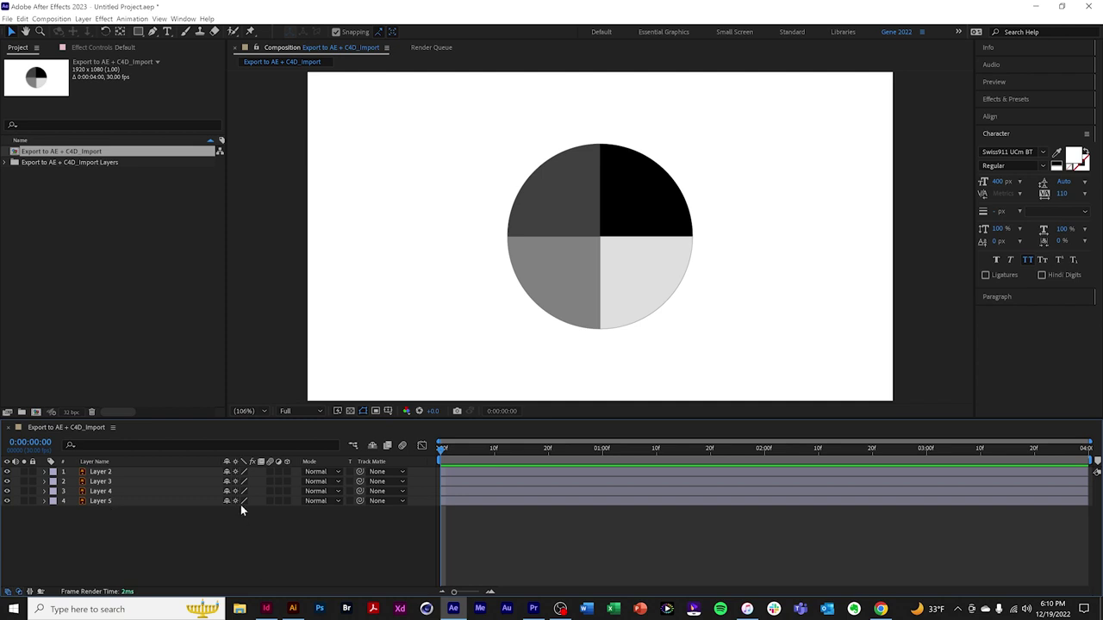
left_click_drag(241, 504, 238, 464)
Move Layer 3's anchor point to the pie's centre using the Pan Behind tool.
left_click(101, 472)
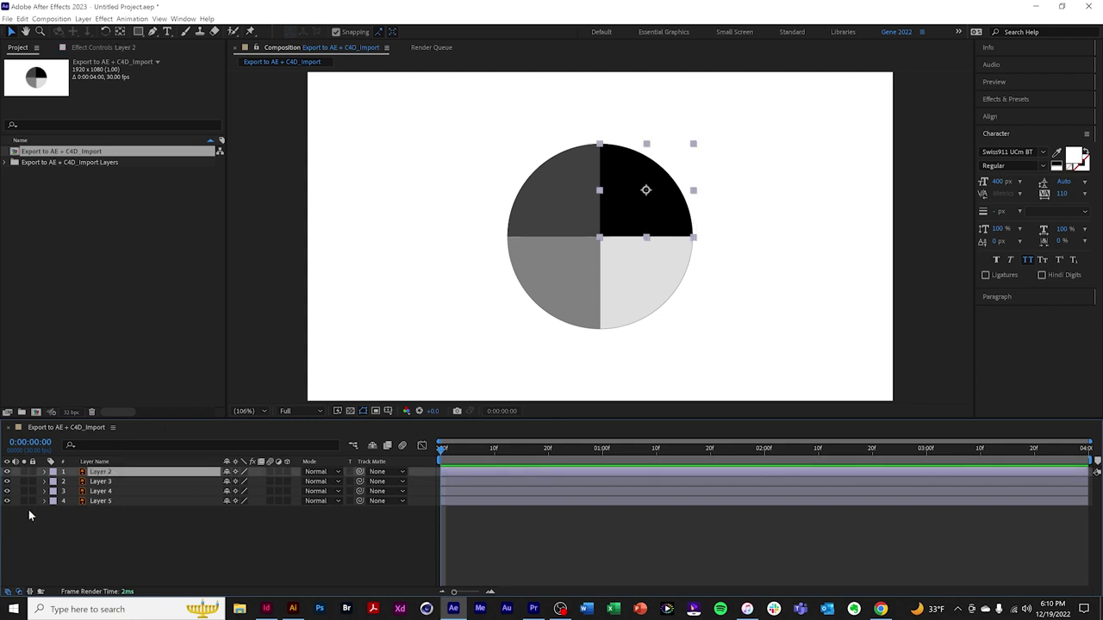
left_click(102, 481)
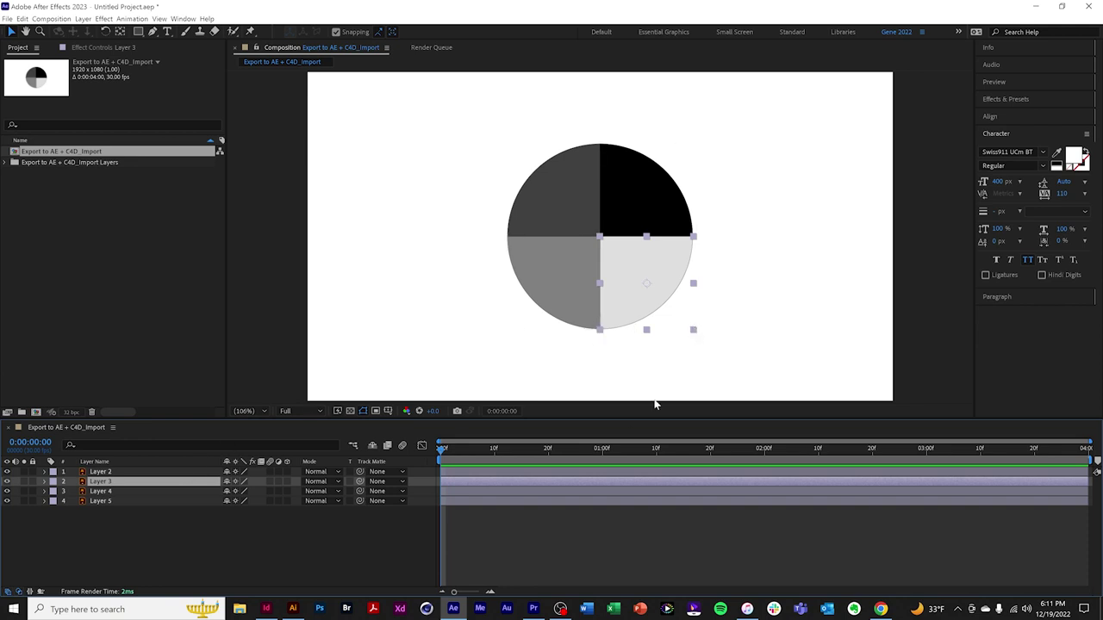
left_click_drag(693, 144, 602, 226)
left_click(123, 32)
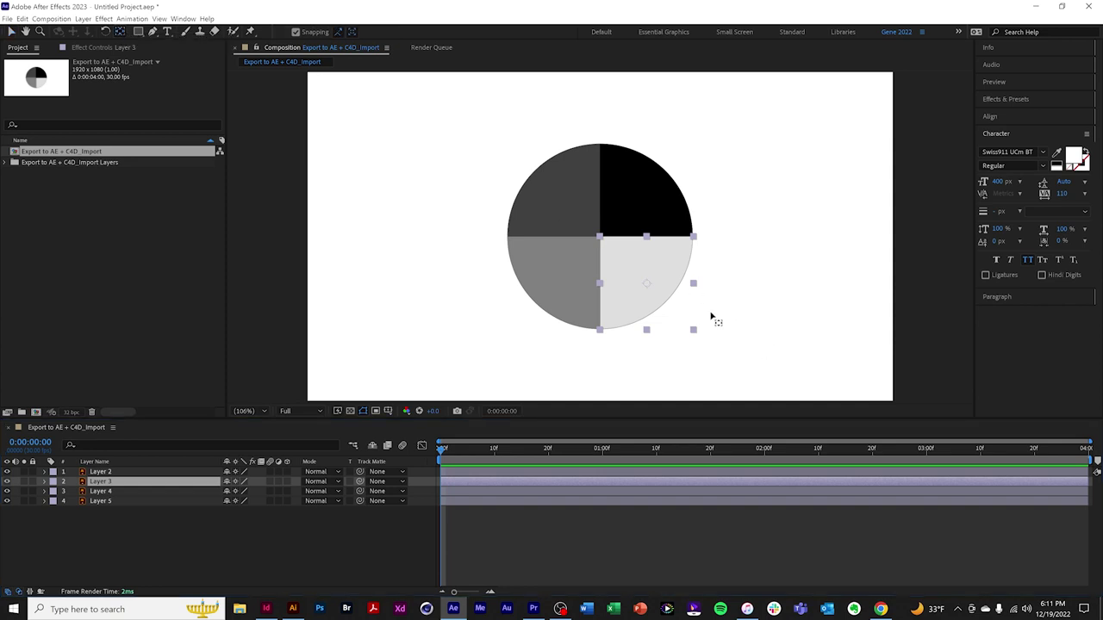
left_click_drag(649, 288, 603, 244)
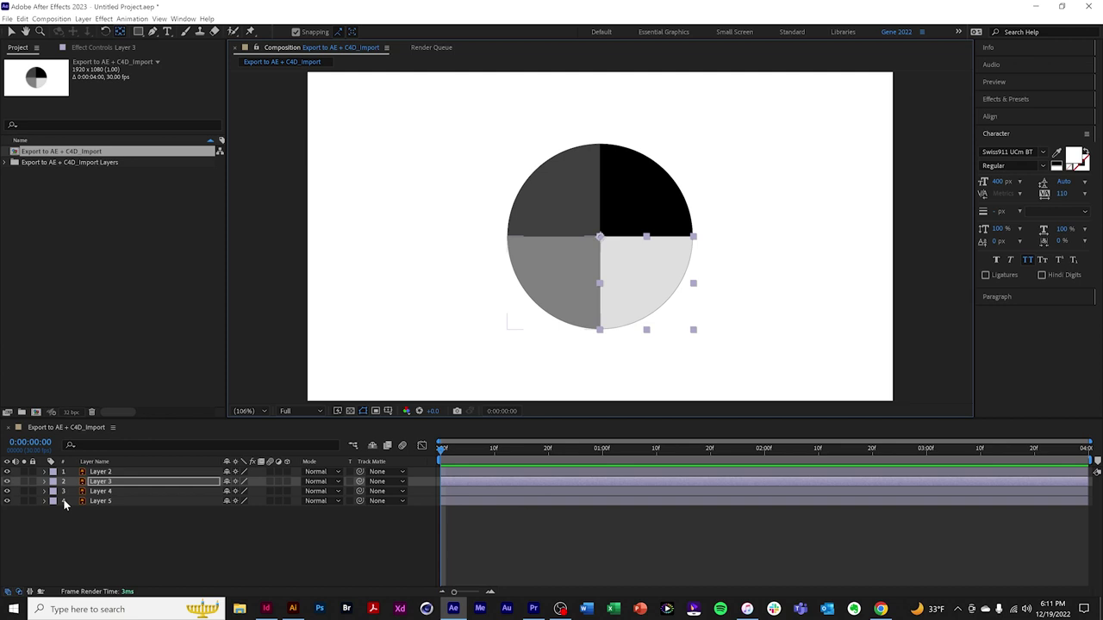
Test-rotate the light-grey slice about the pie centre, leaving its rotation back at 0°.
key("r")
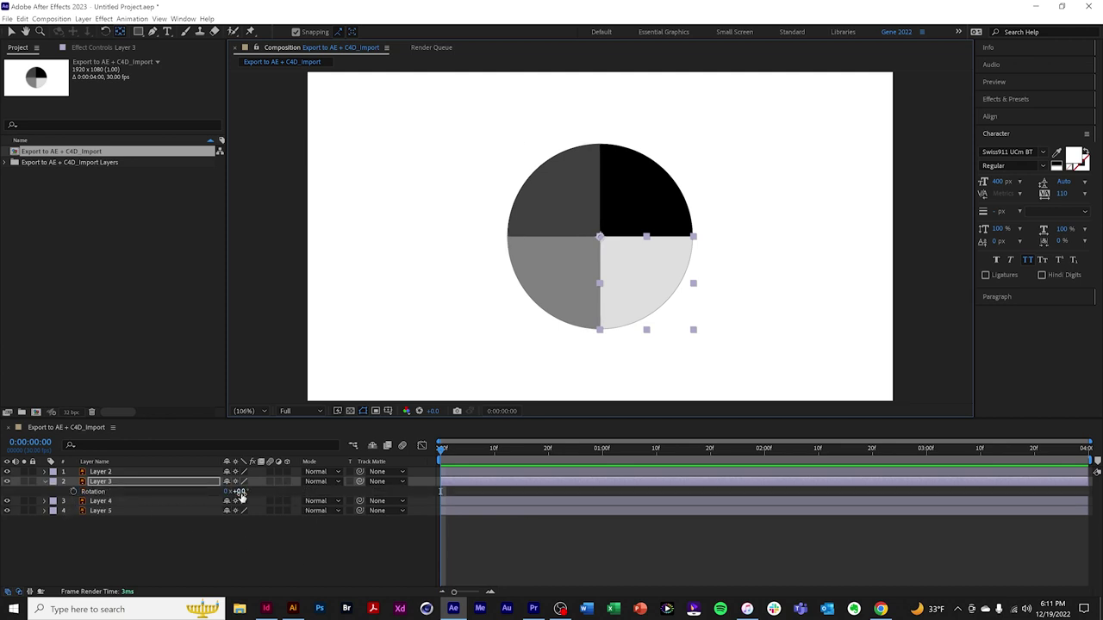
left_click_drag(240, 493, 211, 469)
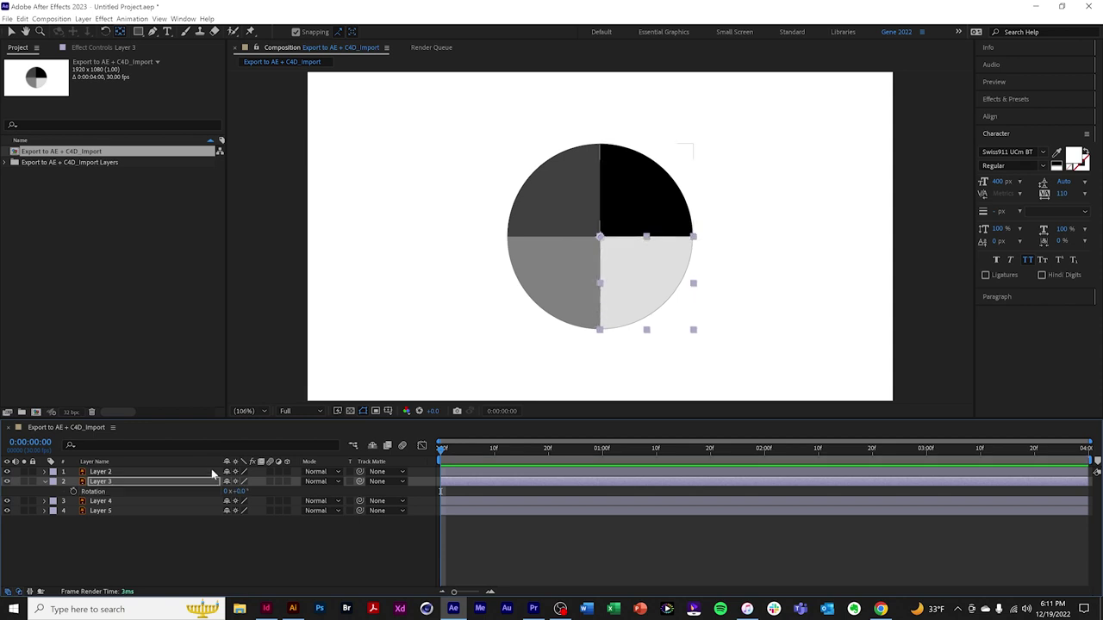
left_click(281, 555)
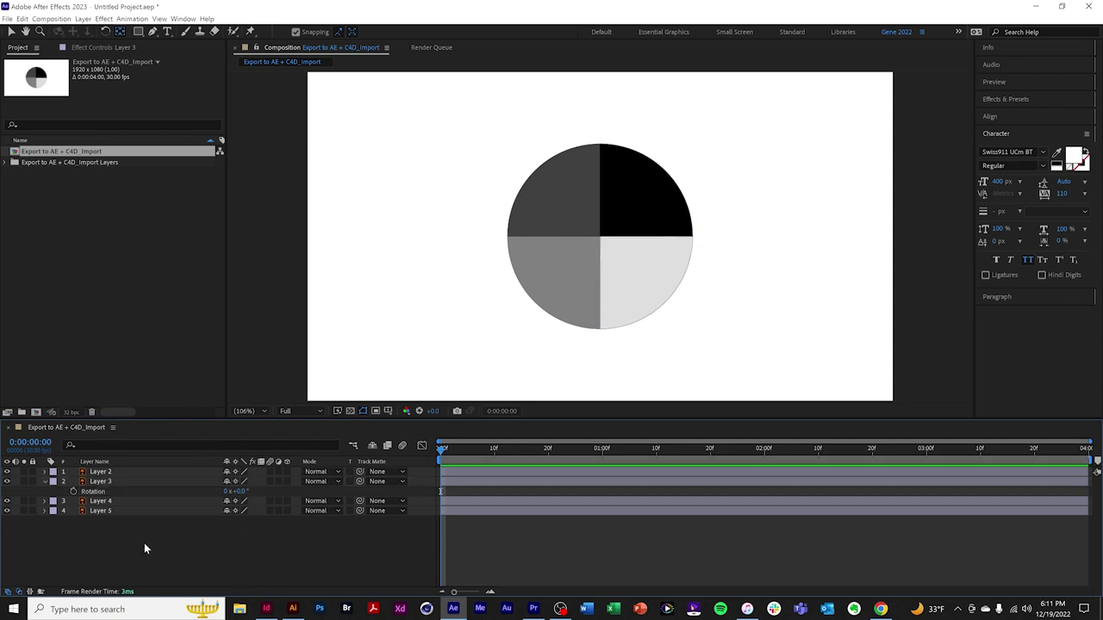
left_click(45, 481)
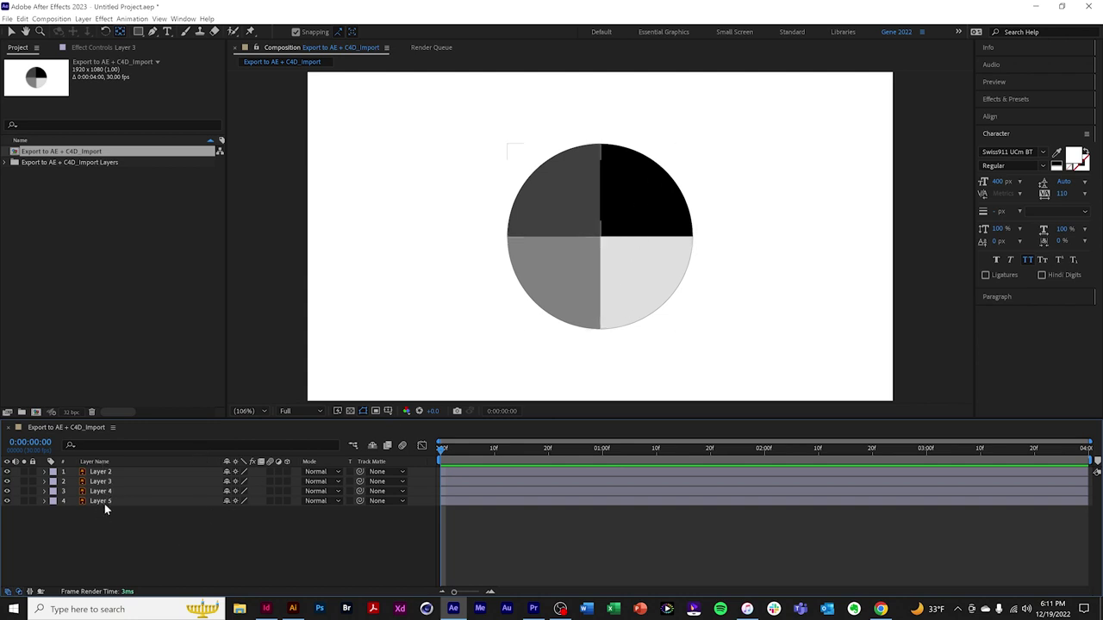
Import the Export to AE_Cross Hatch_Q1a.png pattern image into the project.
left_click(137, 226)
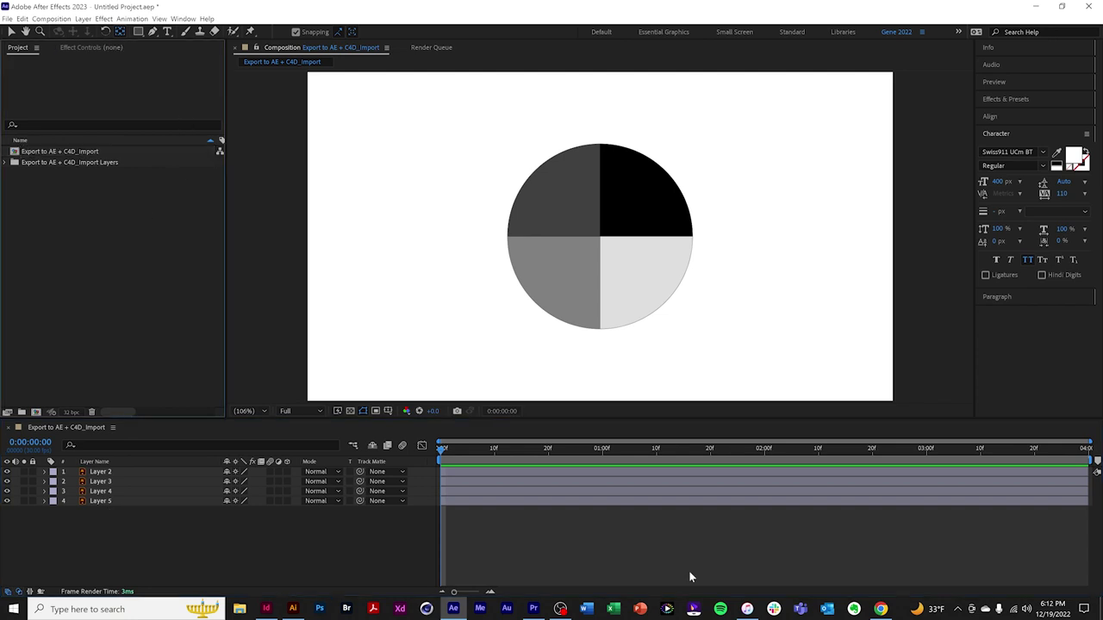
double_click(125, 215)
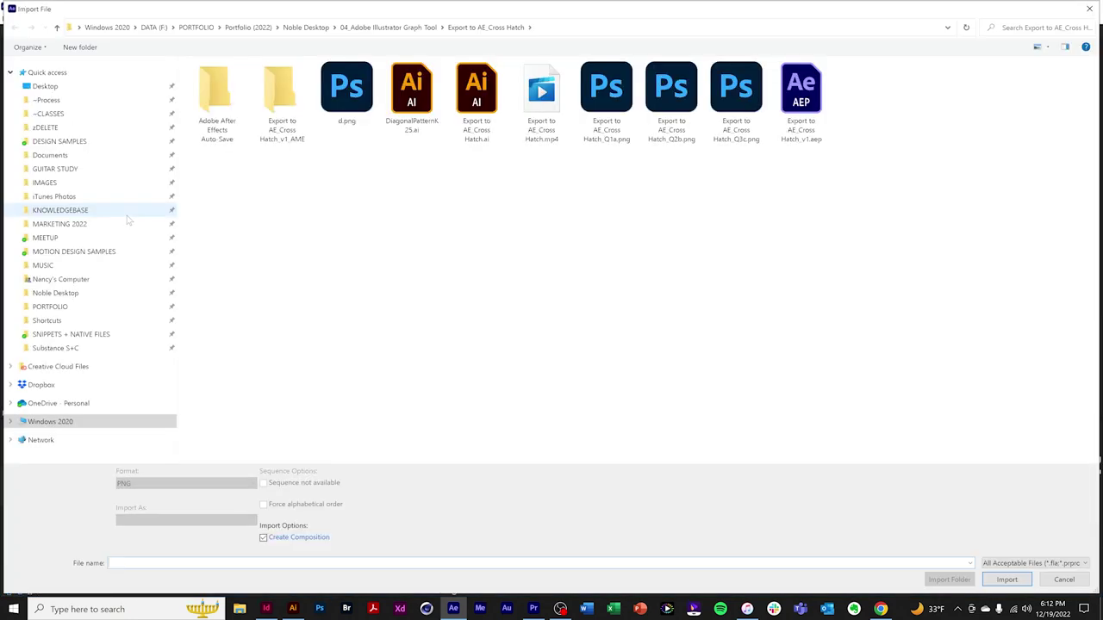
left_click(614, 107)
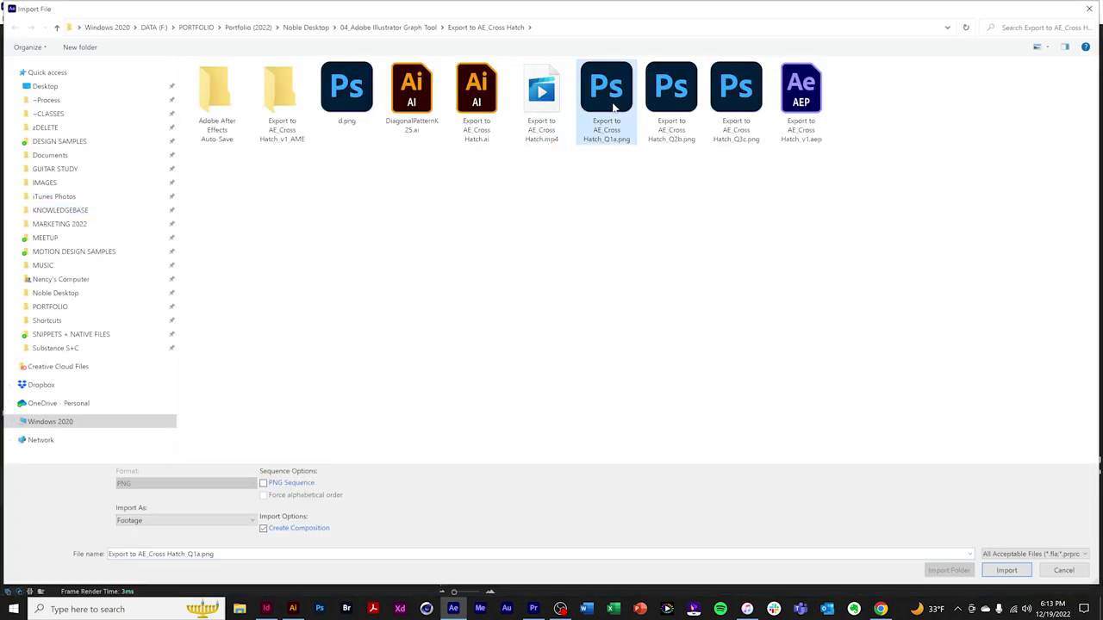
left_click(1017, 572)
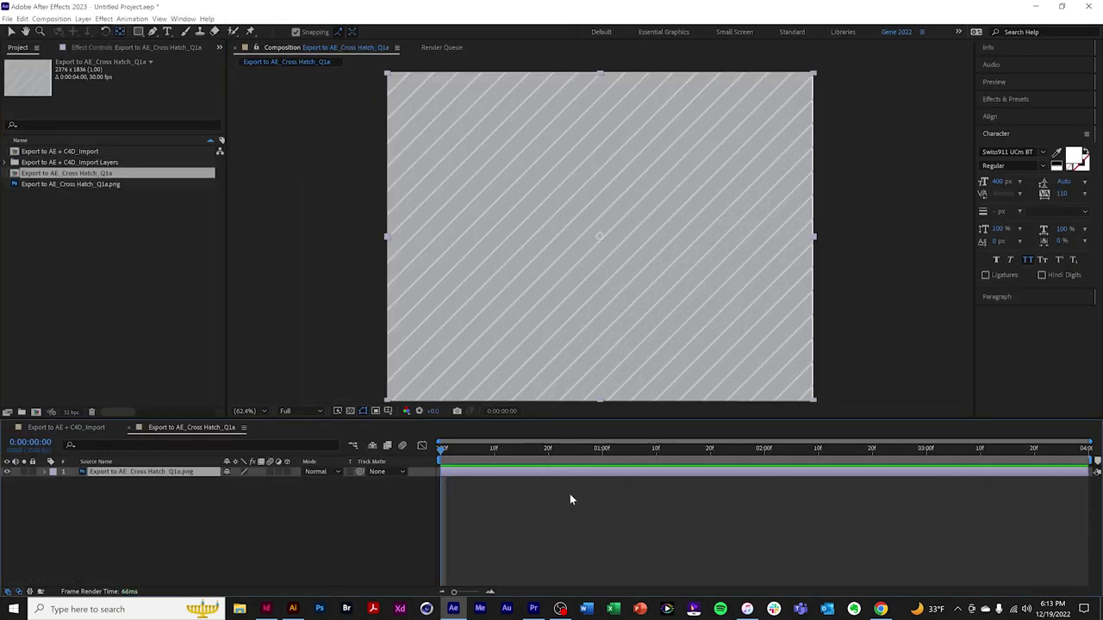
Place the hatch image below Layer 2 in the pie comp and set its Track Matte to Layer 2.
left_click(63, 426)
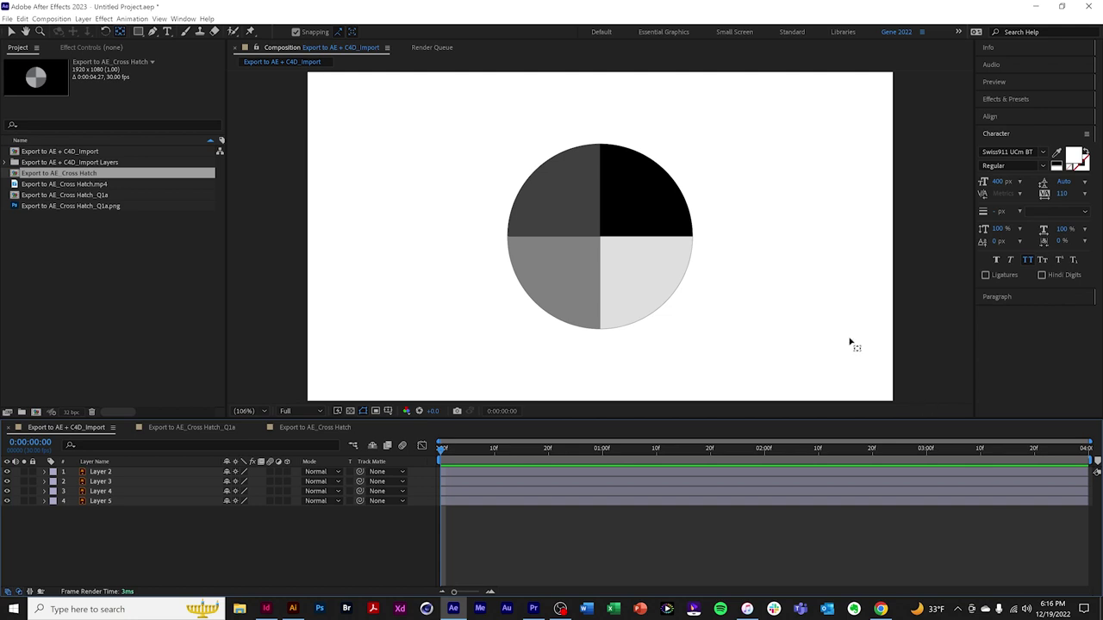
left_click_drag(74, 206, 165, 484)
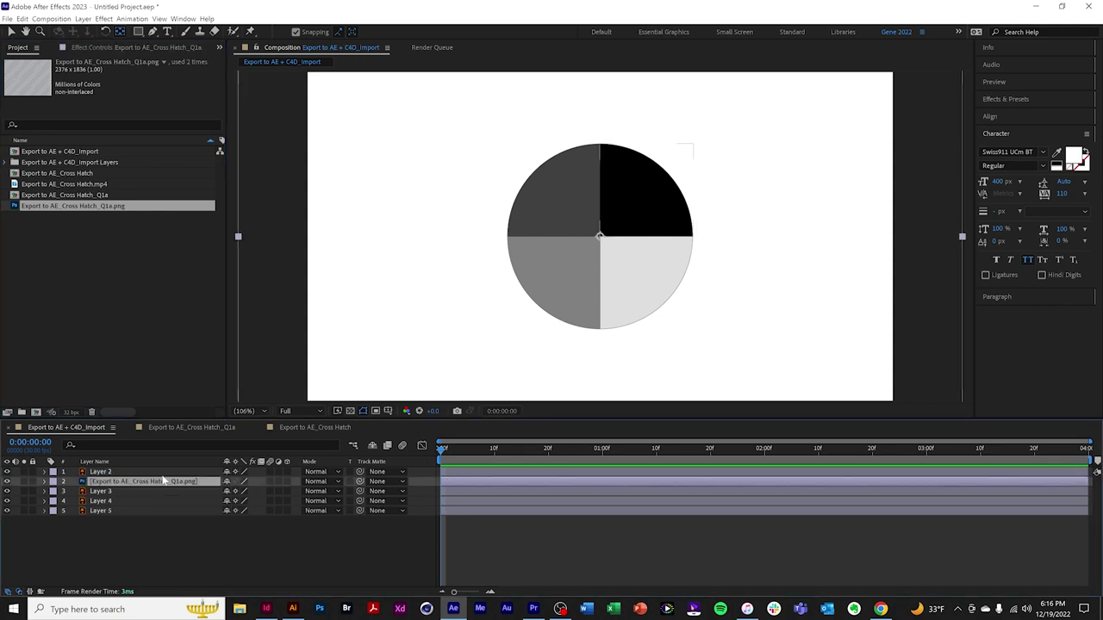
left_click(403, 481)
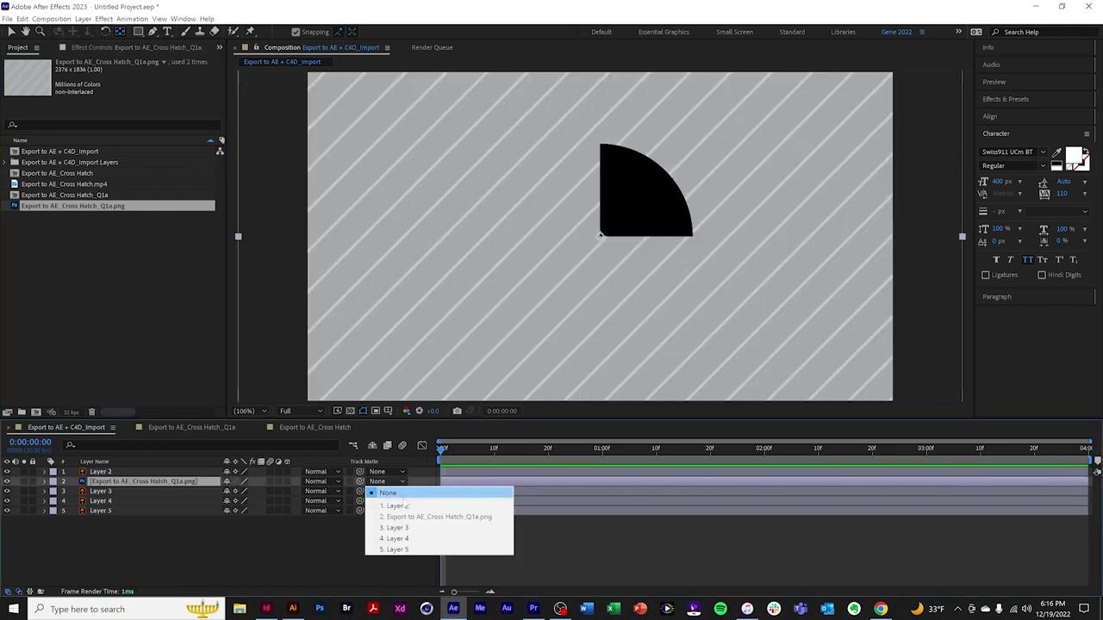
left_click(404, 506)
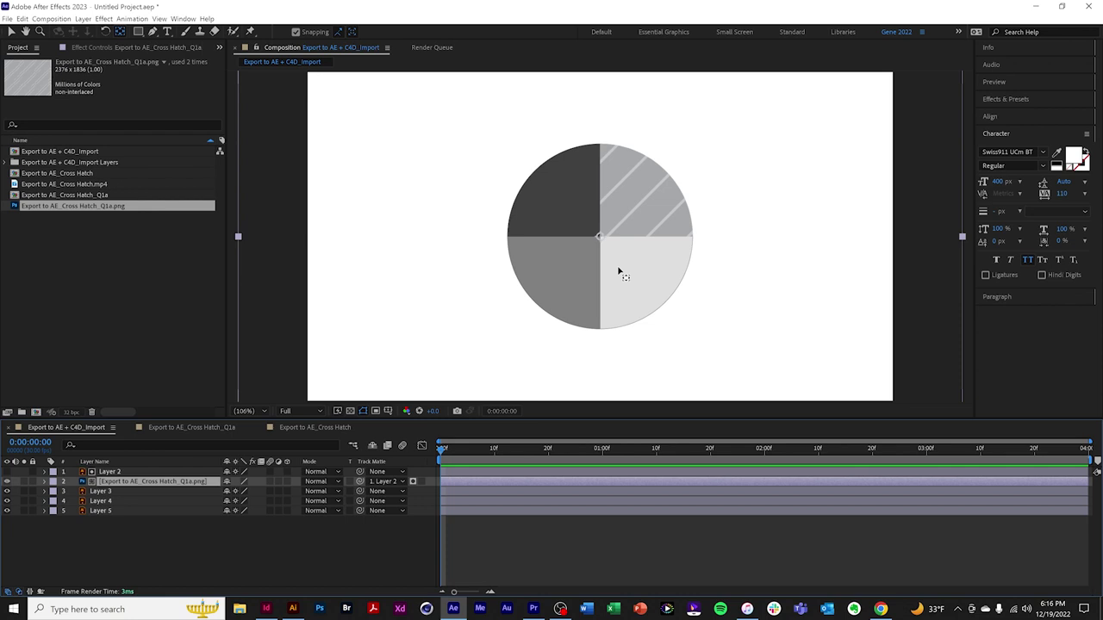
Switch to the Export to AE_Cross Hatch composition and play back its hatched pie animation.
left_click(313, 427)
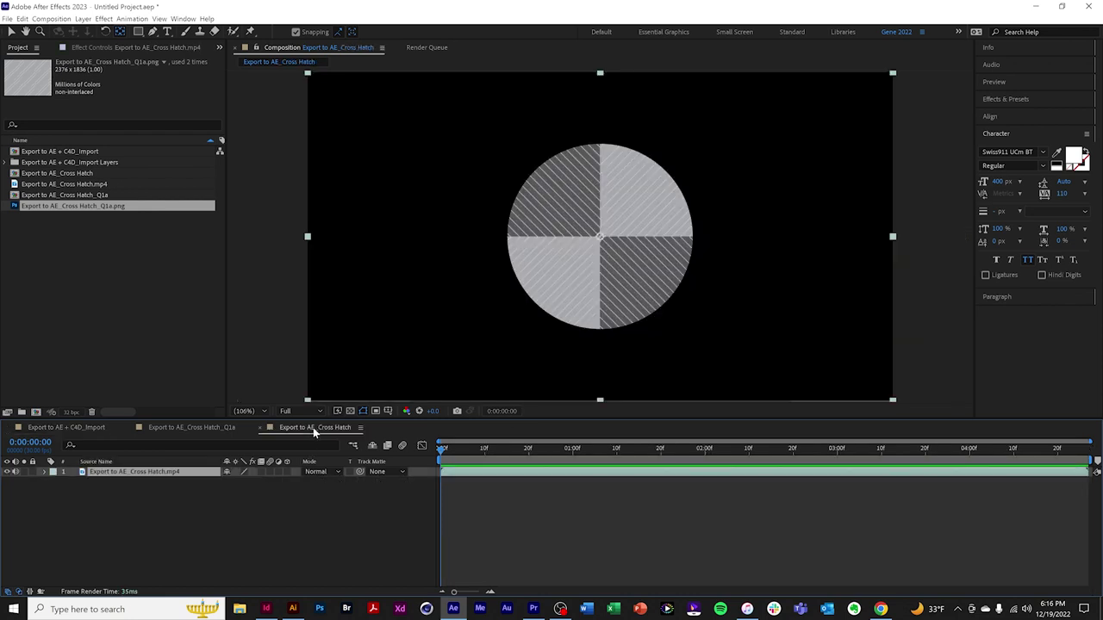
key("space")
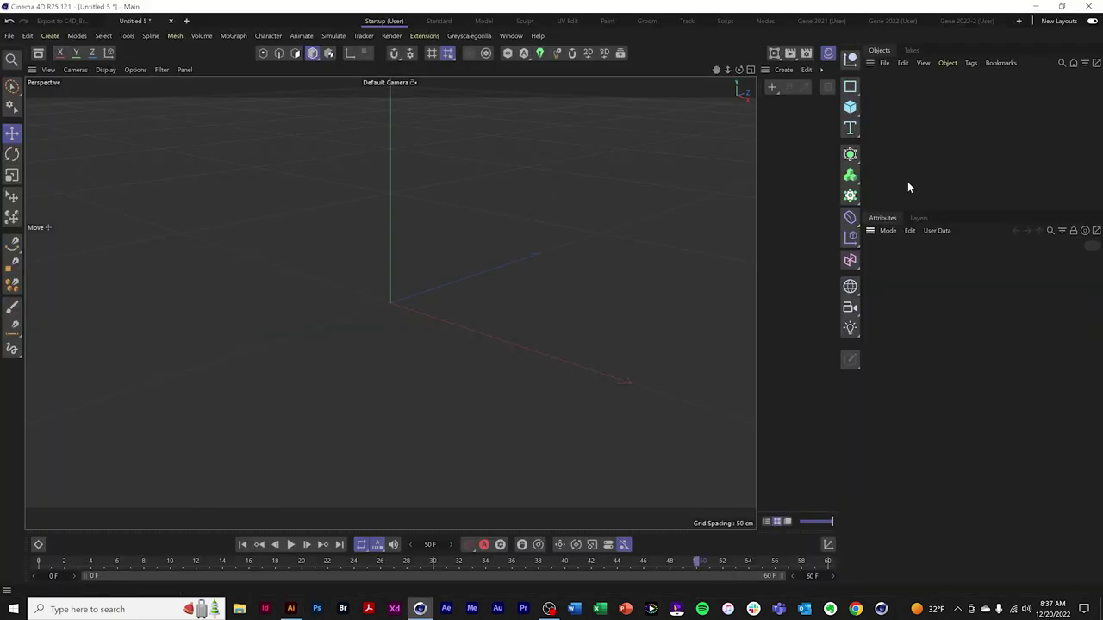
Add a Vector Import object loaded with the Export to AE + C4D_Start.ai file.
left_click(851, 154)
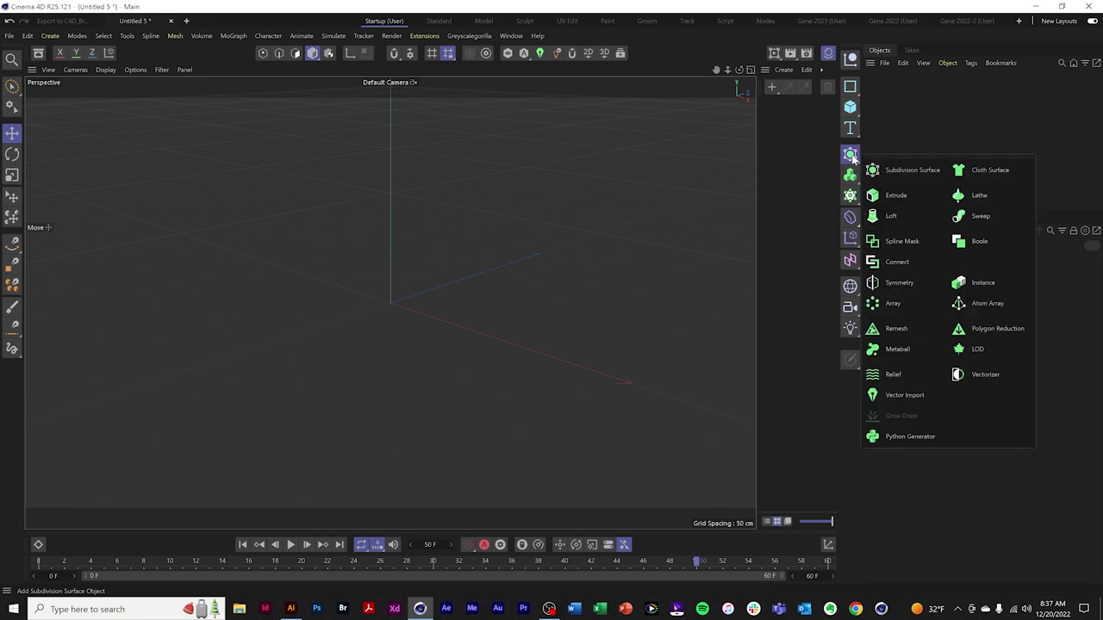
left_click(907, 397)
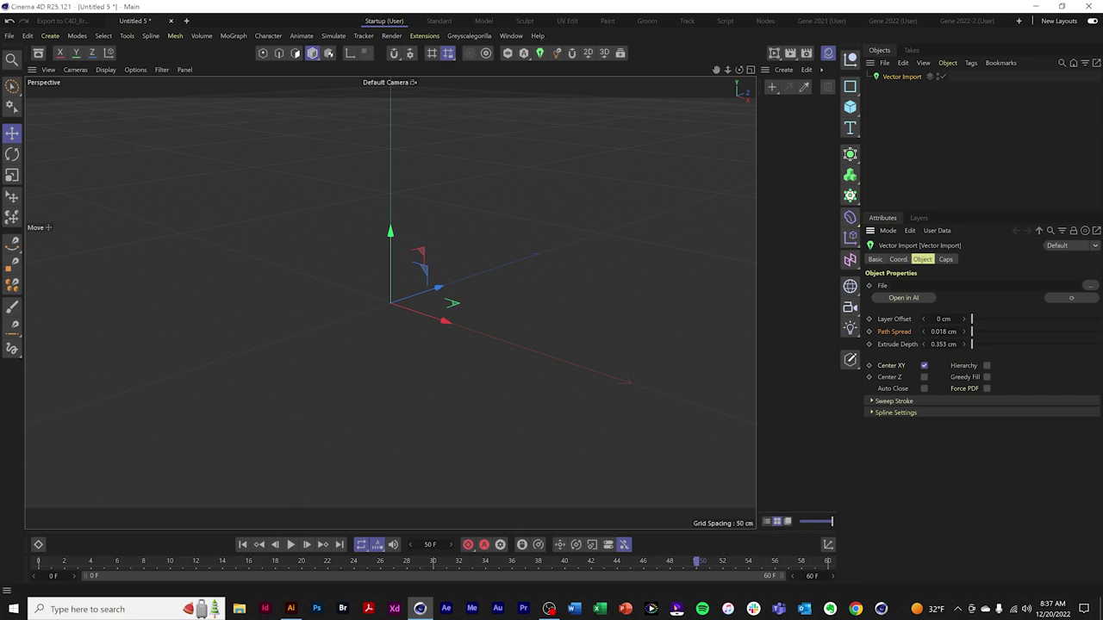
left_click(1090, 285)
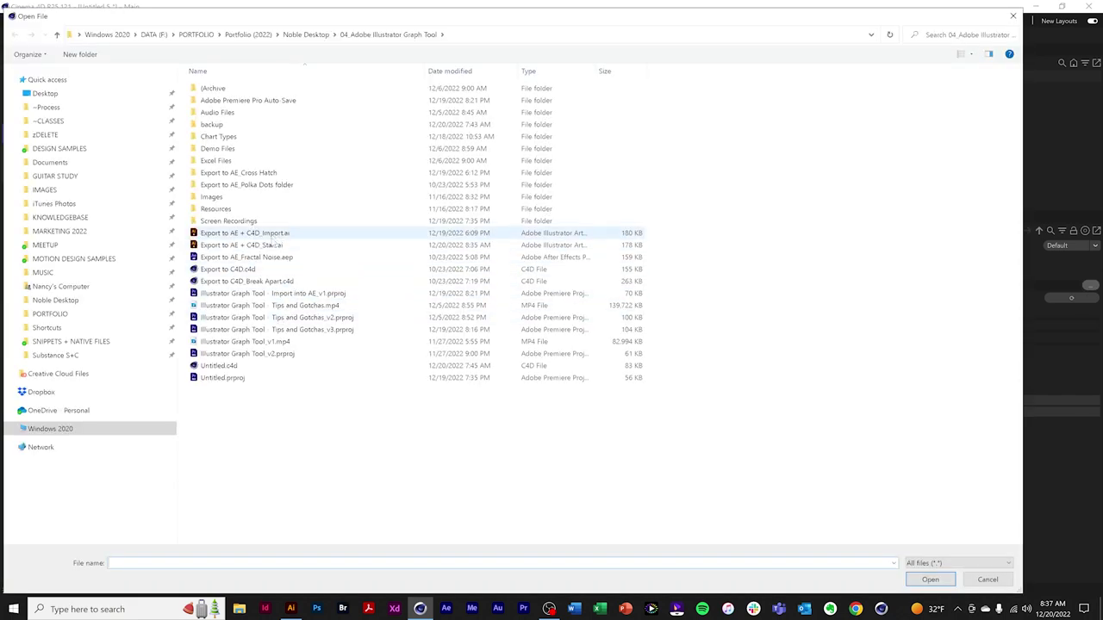
left_click(272, 244)
left_click(935, 579)
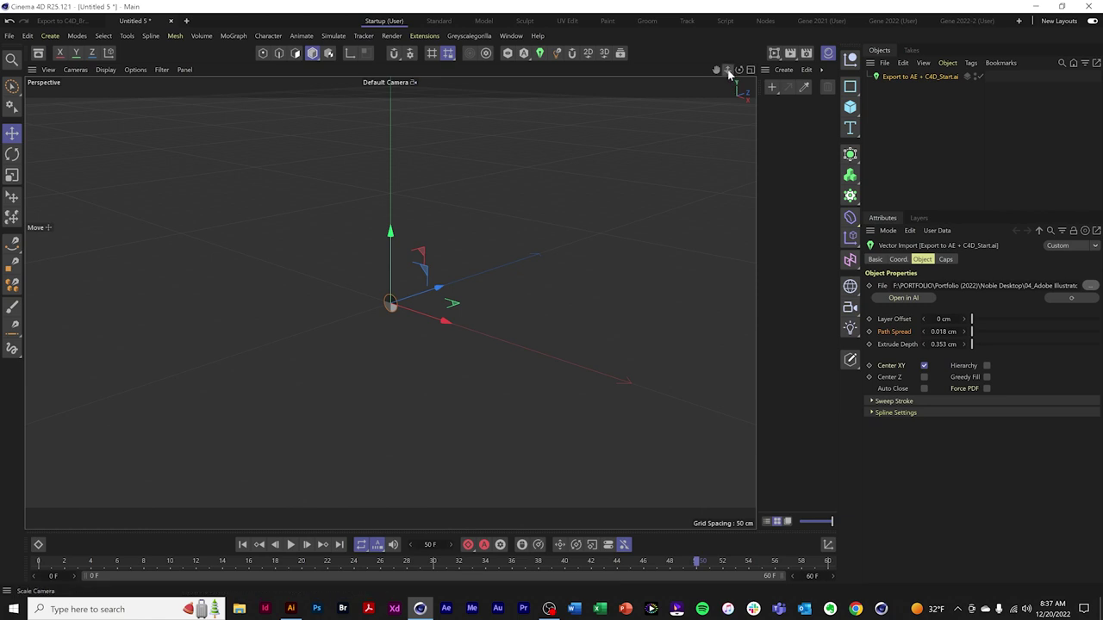
Set the imported pie's extrusion depth to 7 cm.
left_click_drag(727, 70, 758, 70)
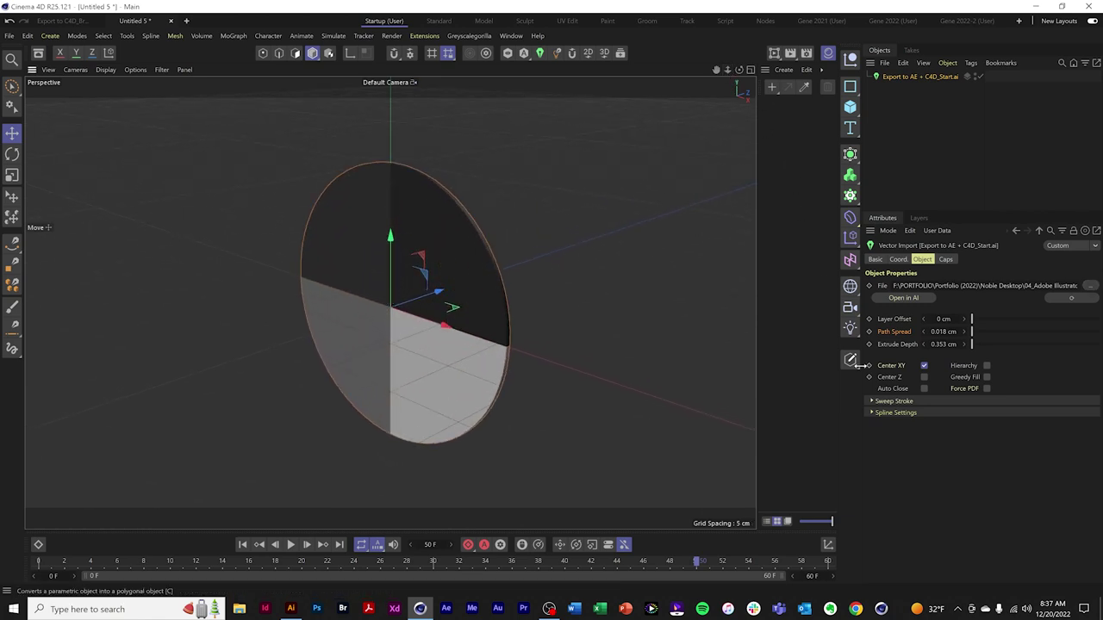
left_click(943, 345)
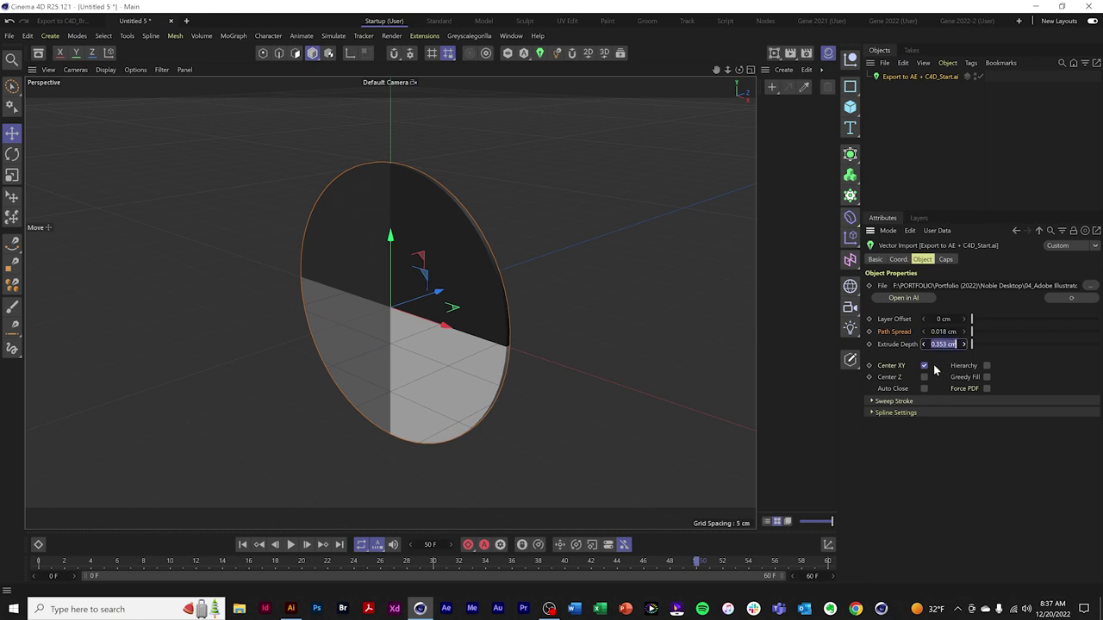
type("7")
key("Return")
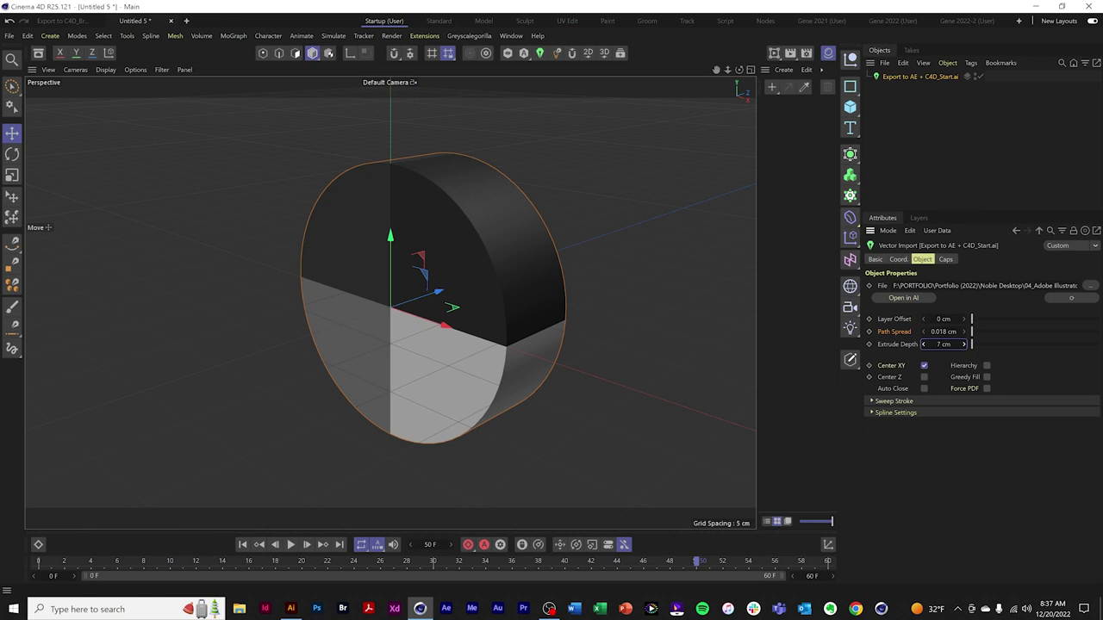
key("alt+Tab")
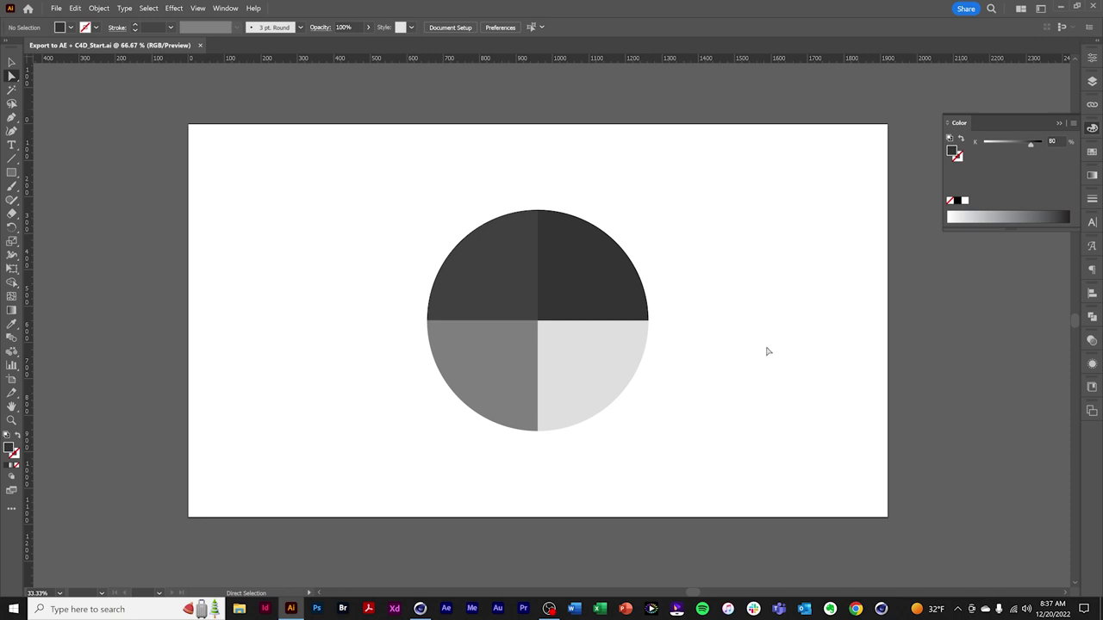
Fill the top-right pie quarter with 100% K black.
left_click(593, 279)
left_click(1060, 141)
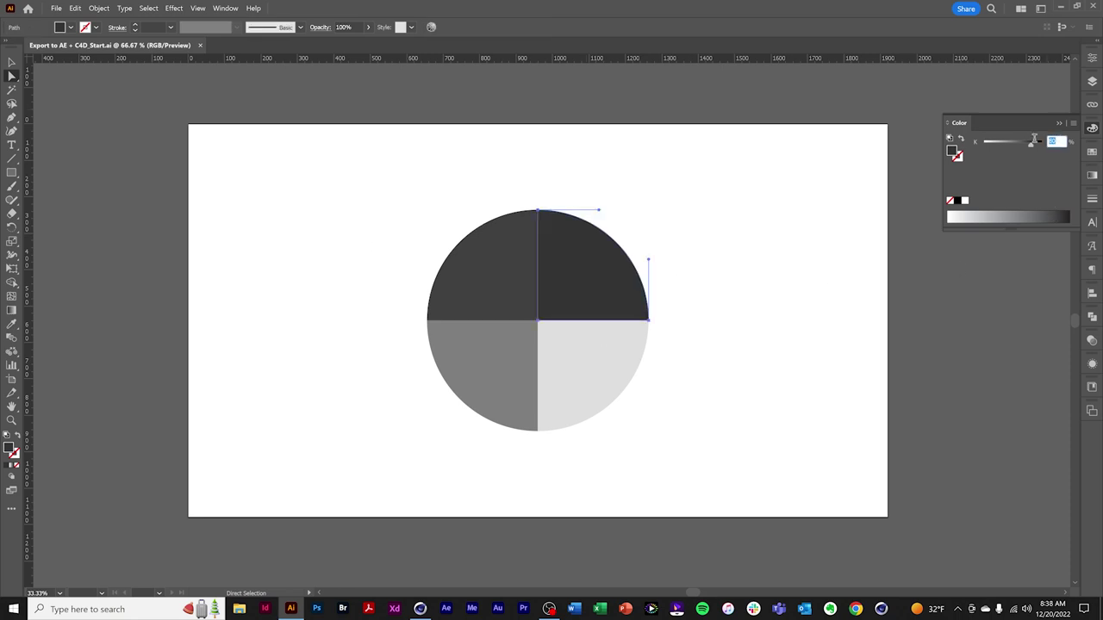
type("100")
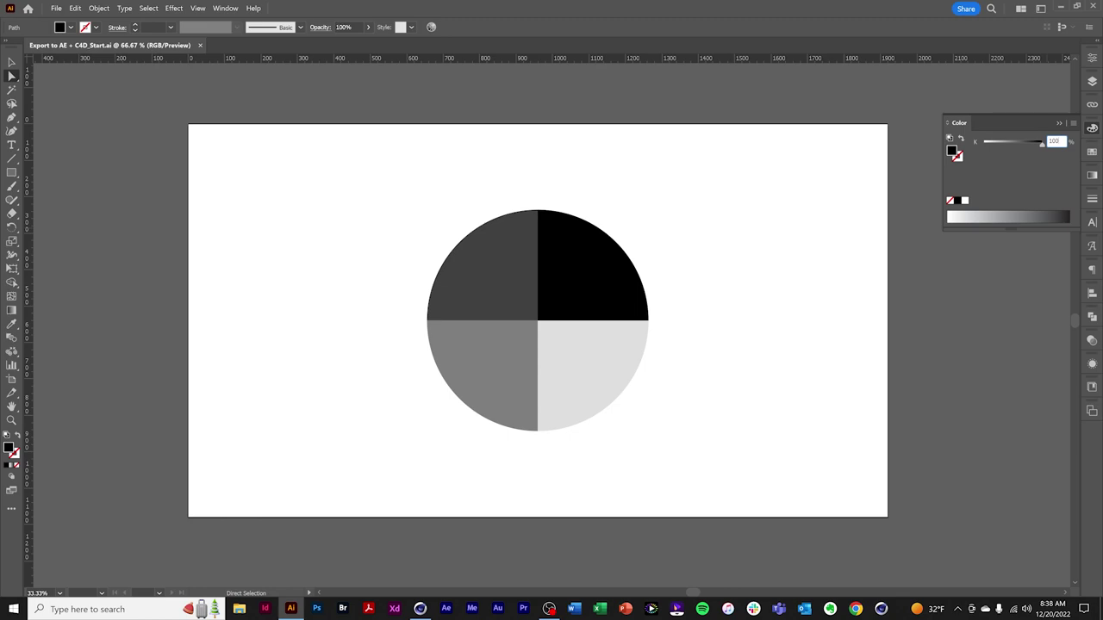
key("alt+Tab")
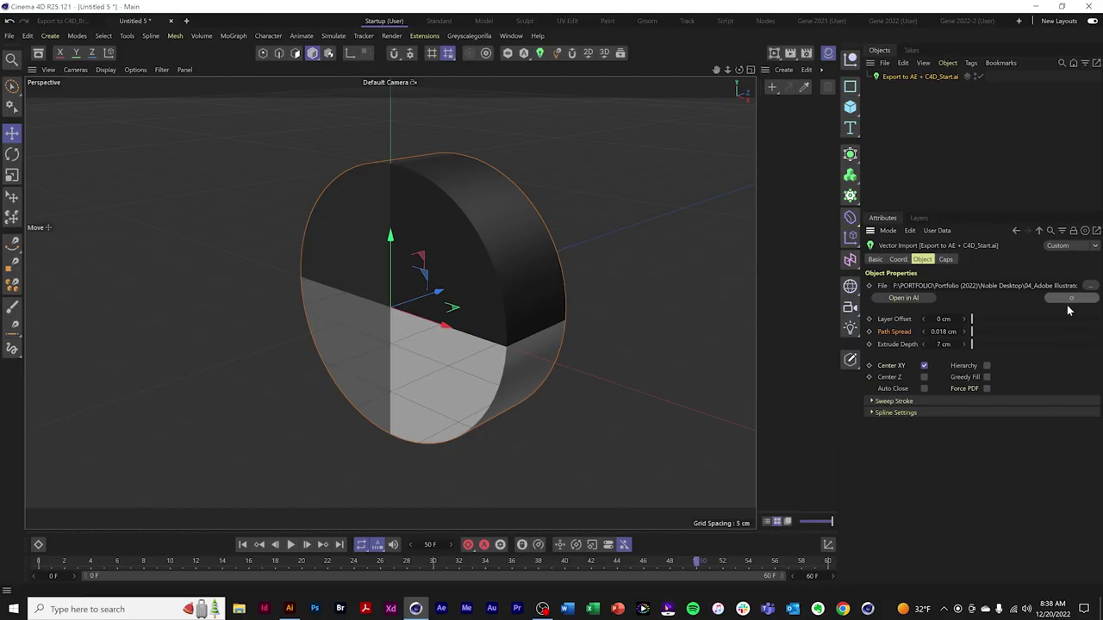
Reload the Vector Import so the disc picks up the black top-right slice.
left_click(1073, 299)
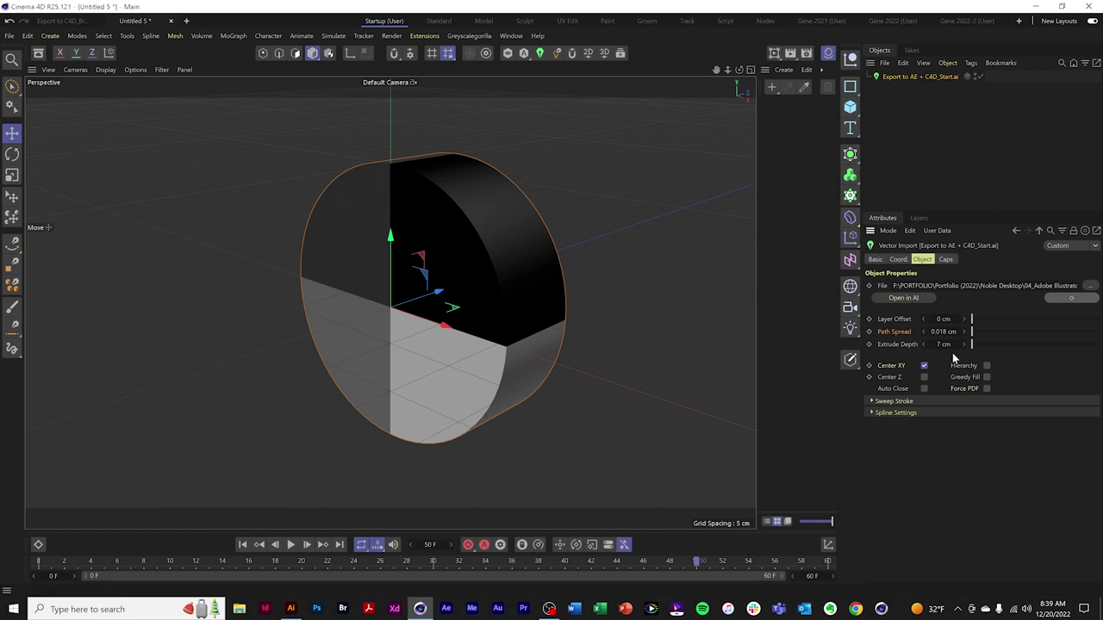
Set Path Spread to 0, enable Center Z, and keyframe Layer Offset and Path Spread at frame 50.
left_click(945, 335)
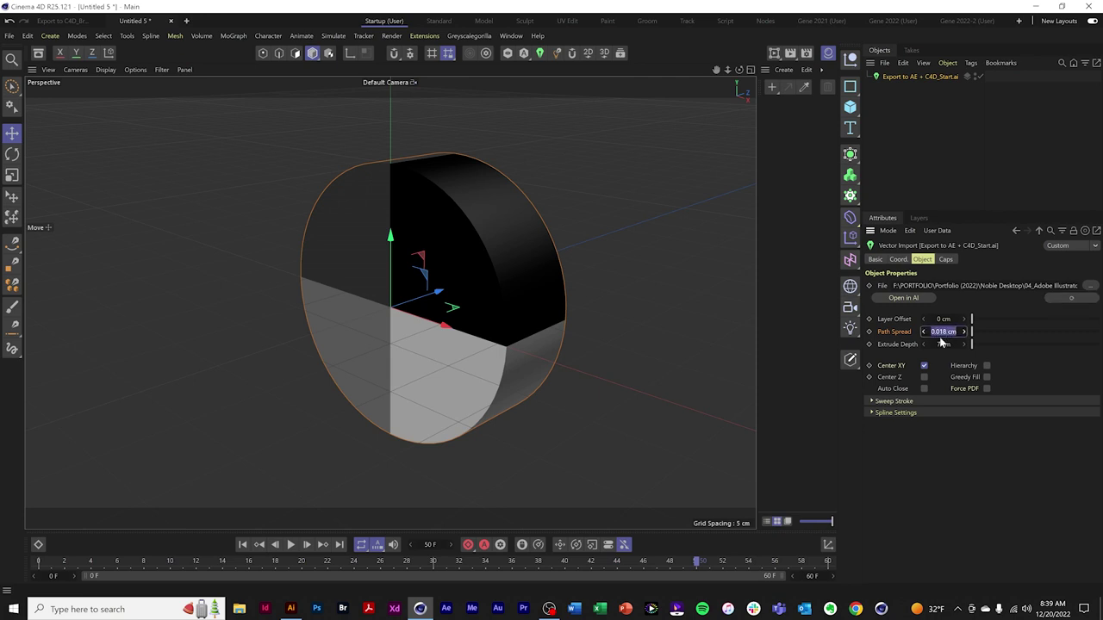
type("0")
left_click(924, 377)
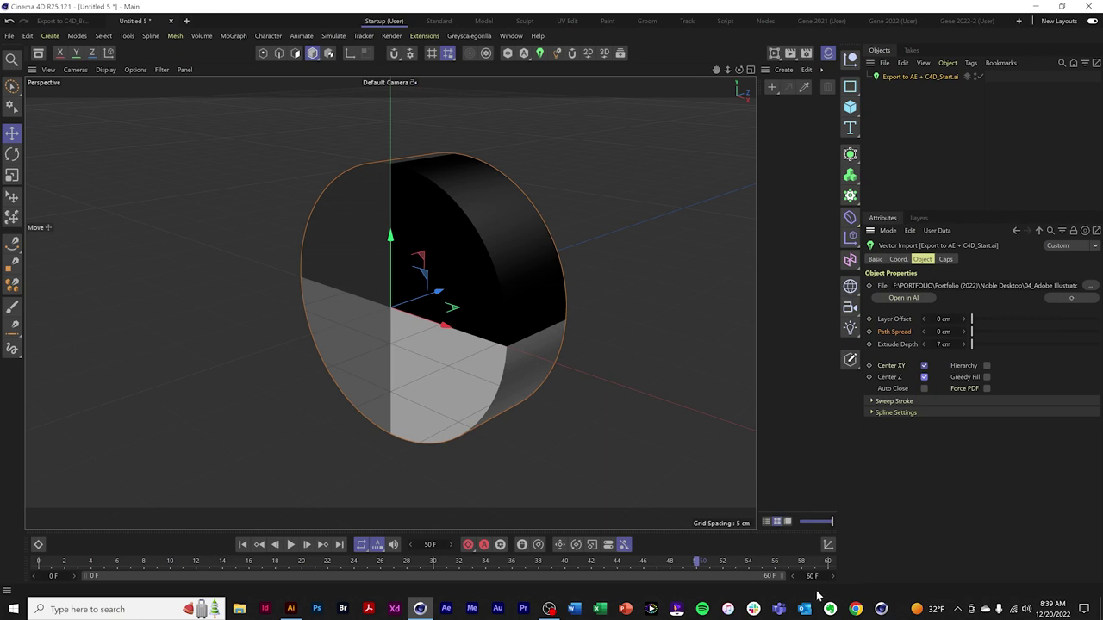
left_click(870, 320)
left_click(869, 332)
At frame 0, keyframe Layer Offset -157 cm and Path Spread 115 cm, then preview playback.
left_click(242, 545)
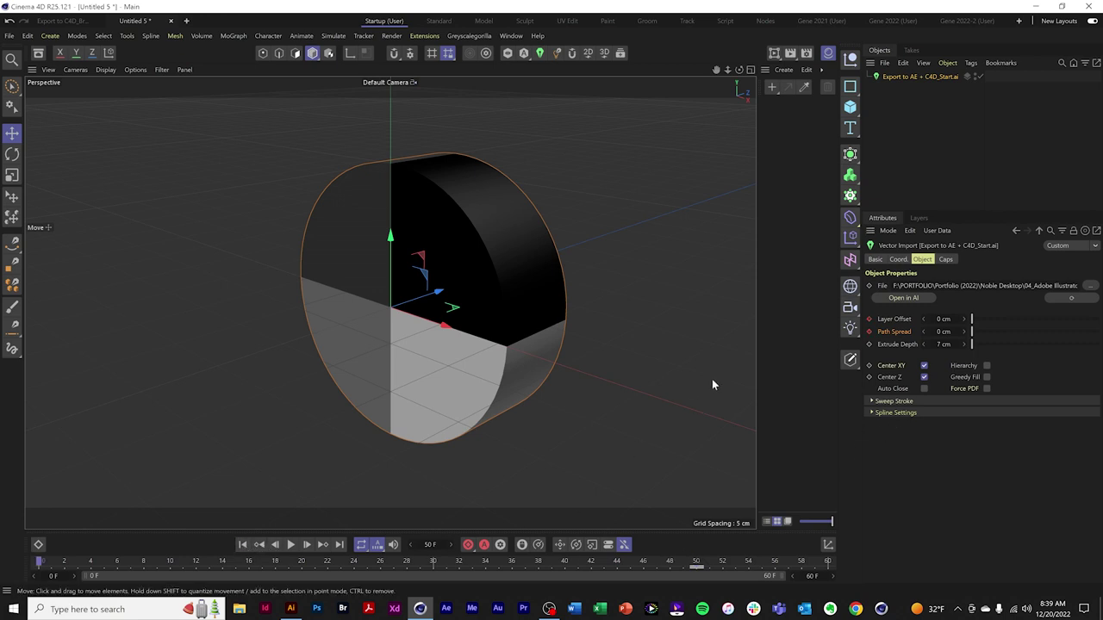
left_click(943, 319)
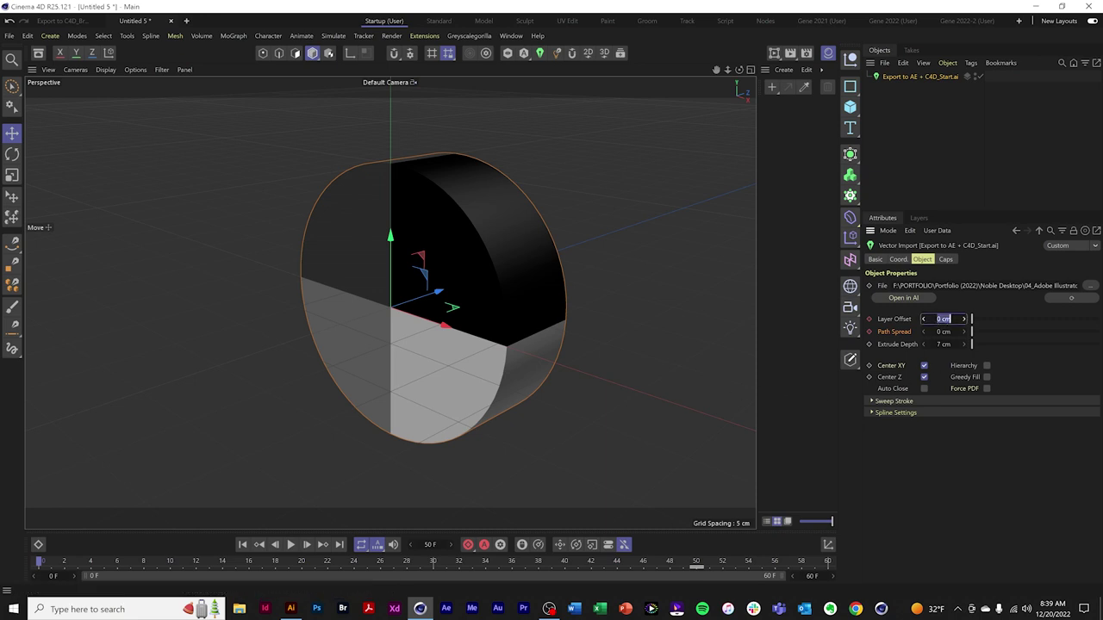
type("-157")
key("Return")
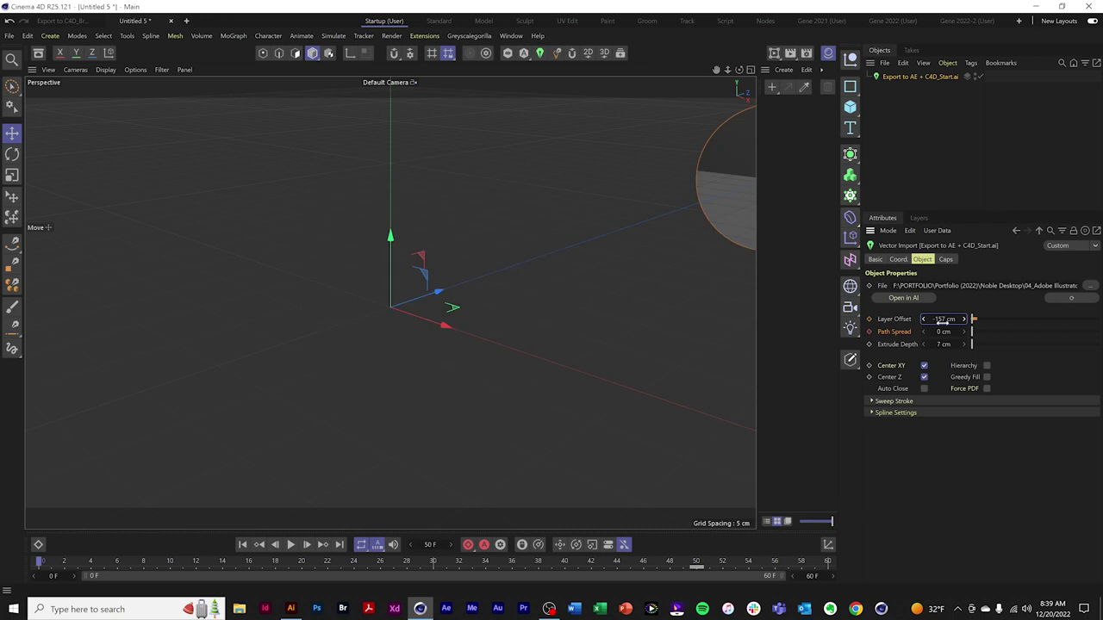
left_click(944, 332)
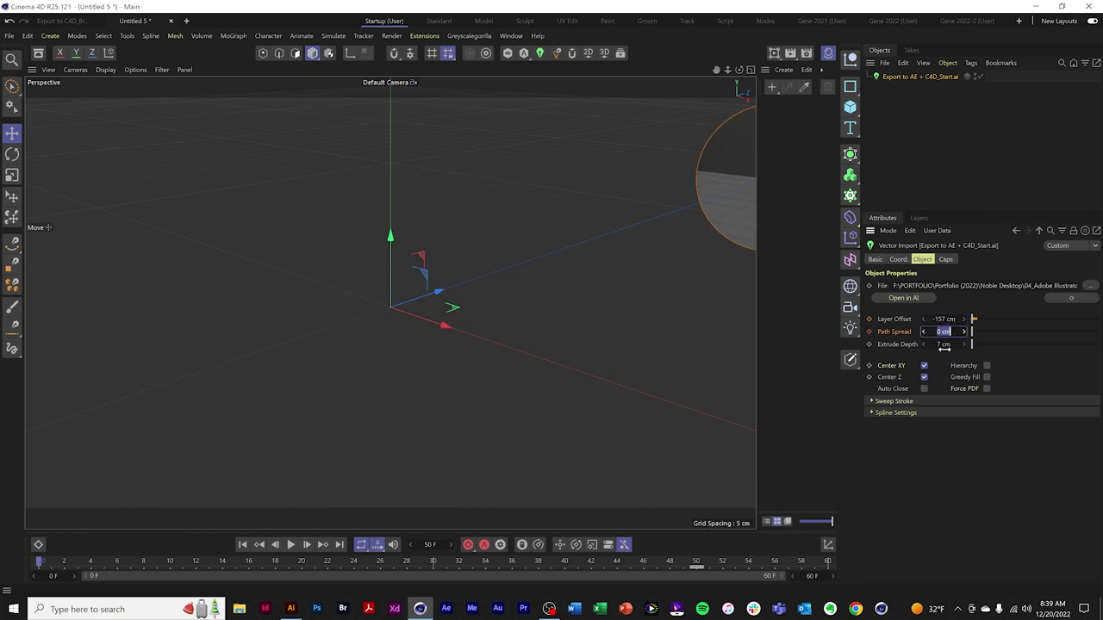
type("115")
key("Return")
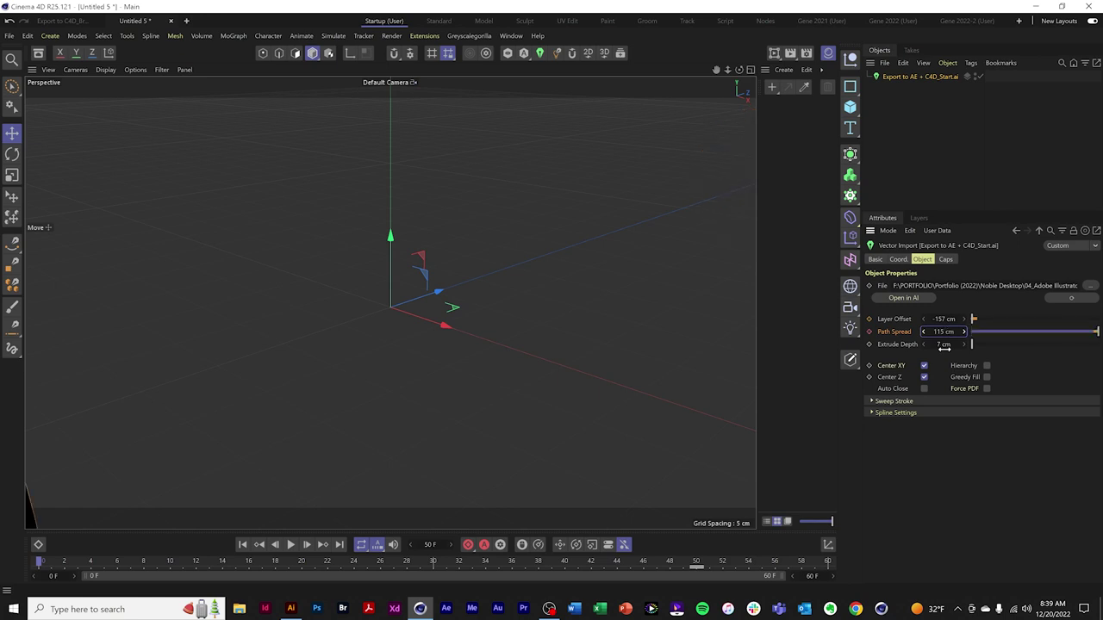
left_click(869, 319)
key("F8")
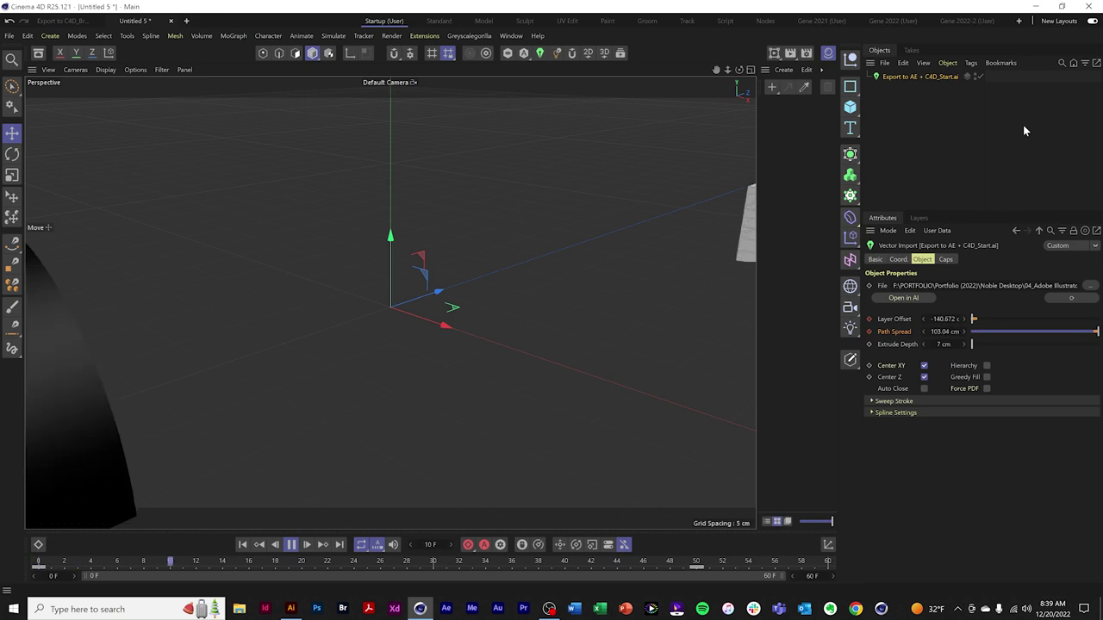
key("F8")
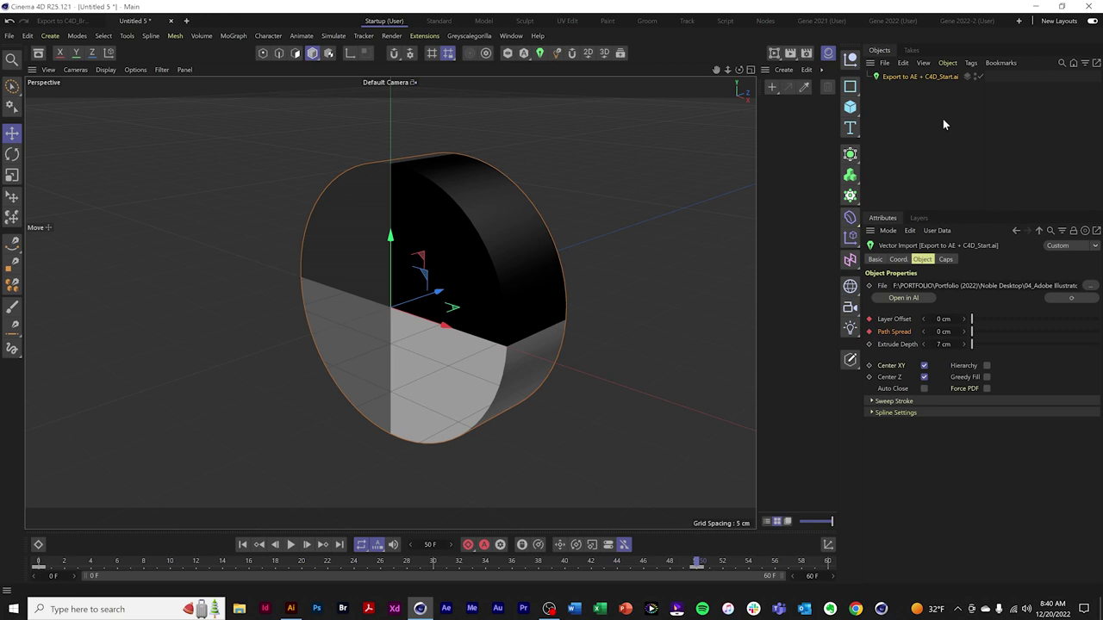
Convert the Vector Import with Current State to Object and delete the original.
right_click(943, 78)
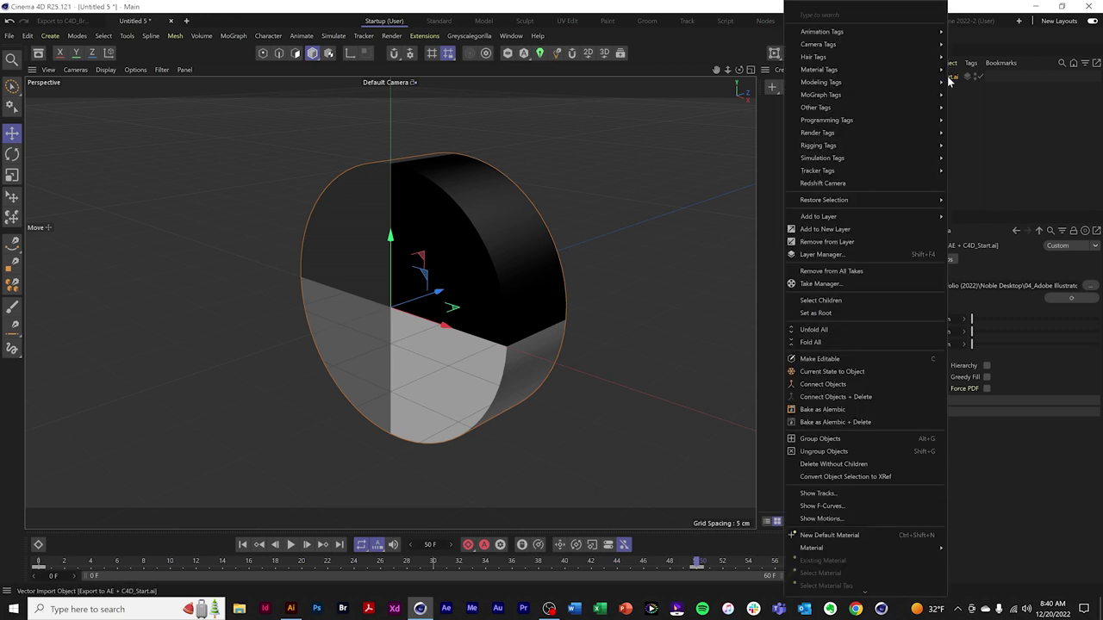
left_click(873, 373)
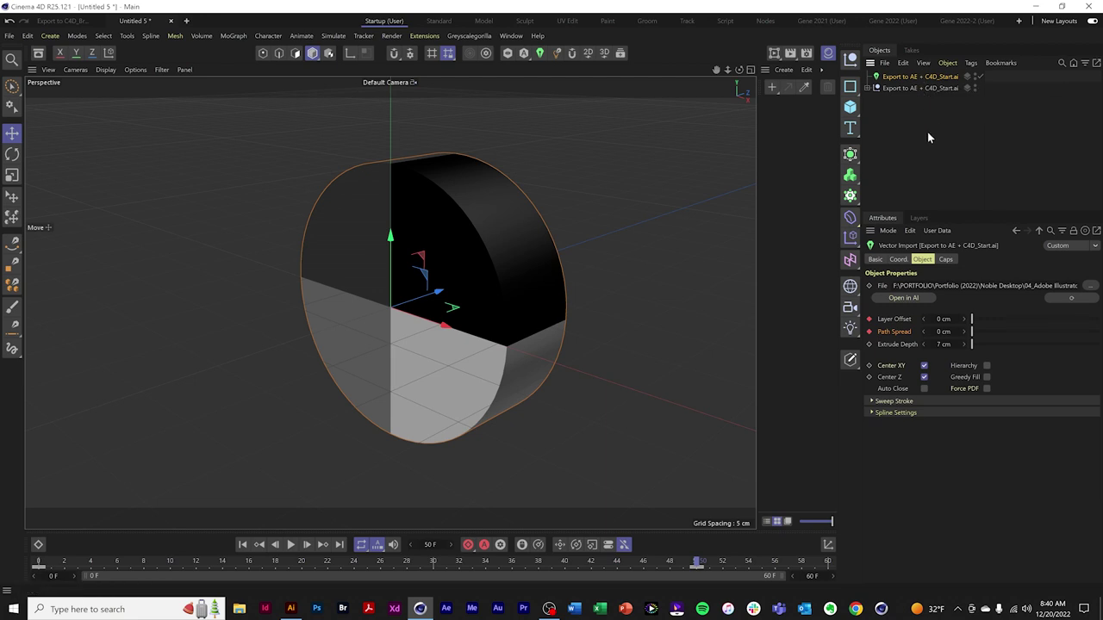
key("Delete")
Expand the baked object, its Null and Layer 1 to reveal the four Splines.
left_click(867, 75)
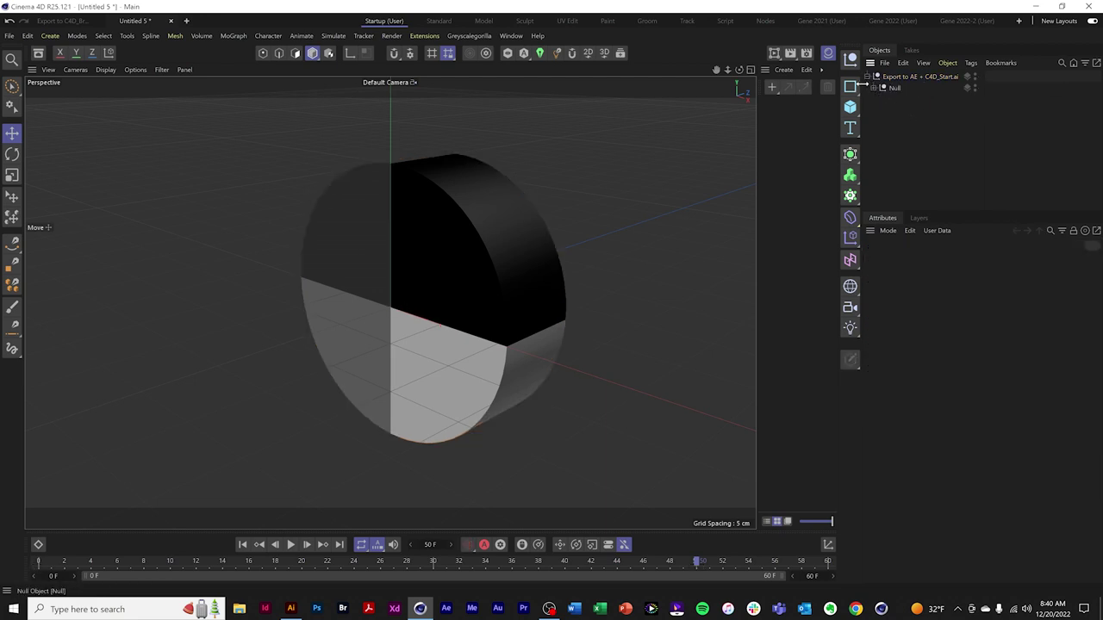
left_click(878, 88)
left_click(879, 99)
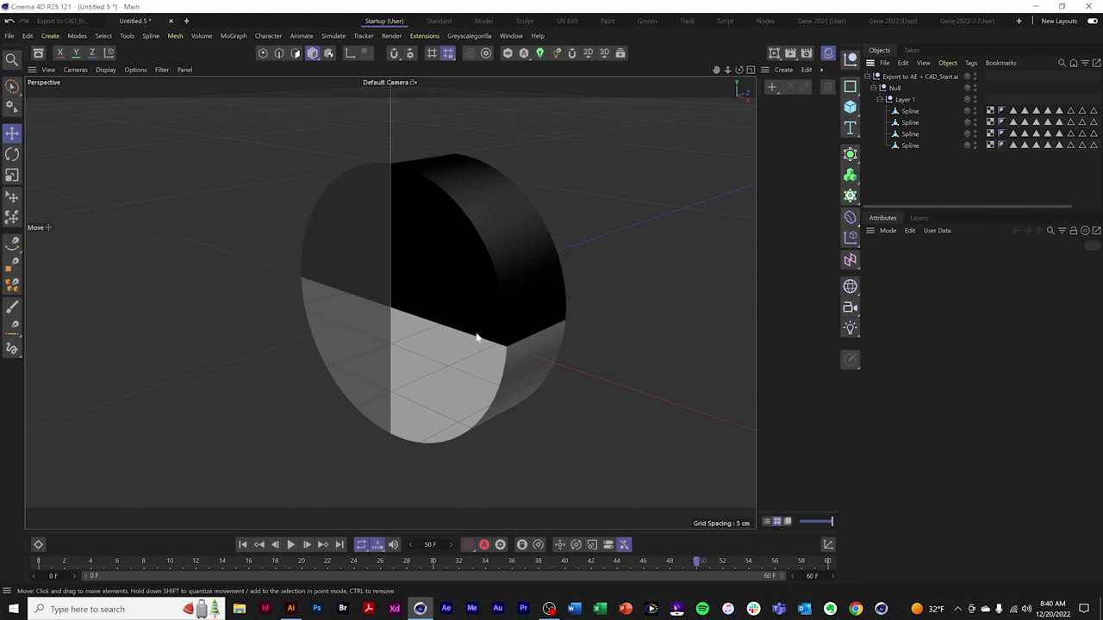
Move the four Splines to the top object, delete the empty Null, and show Spline coordinates.
left_click(916, 110)
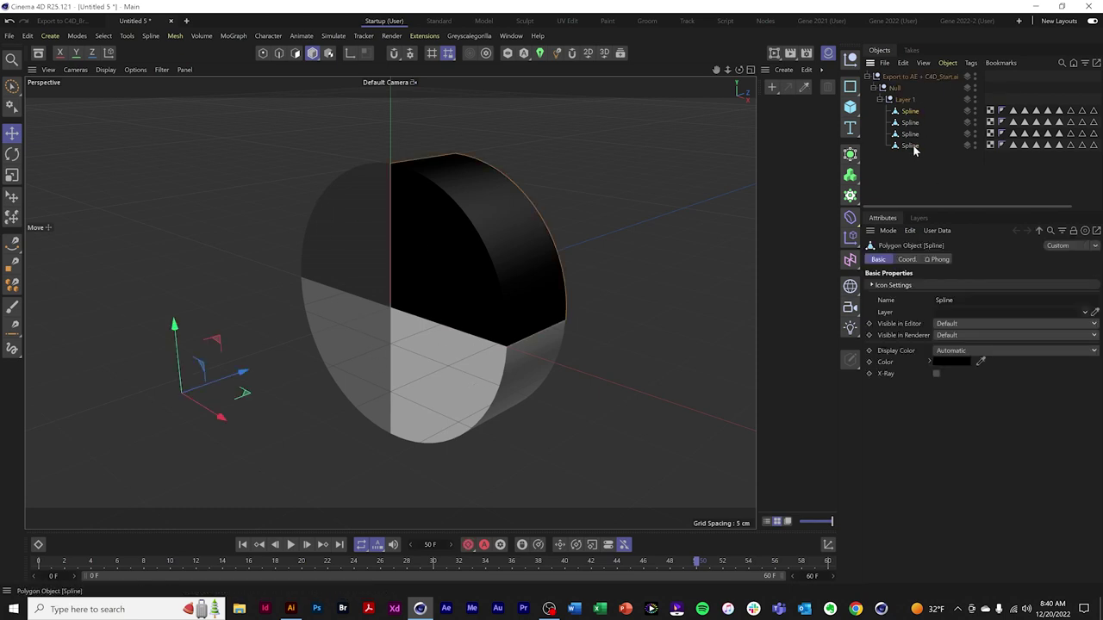
left_click(913, 146, "shift")
left_click_drag(913, 118, 919, 78)
left_click(898, 134)
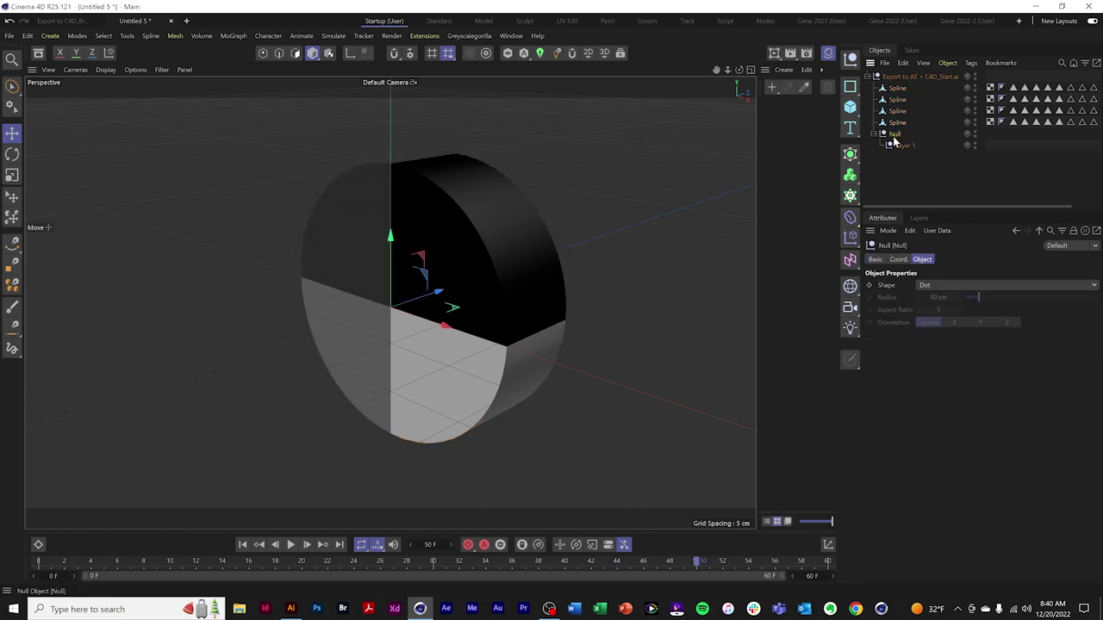
key("Delete")
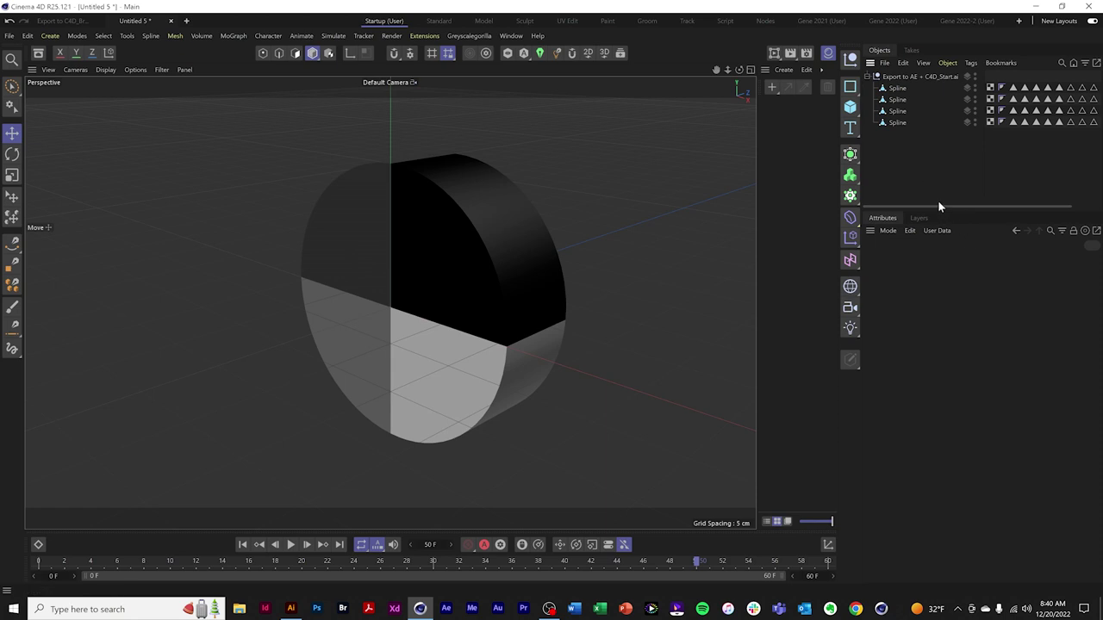
left_click(897, 88)
left_click(906, 260)
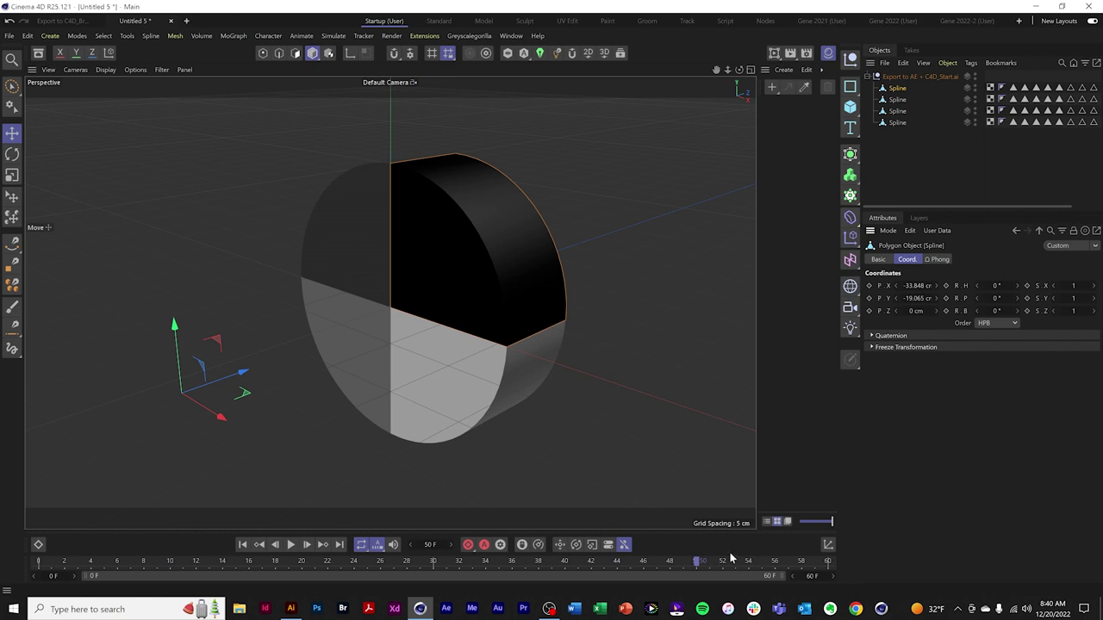
Keyframe all four slices' Z position at frame 50, then return to frame 0.
left_click(902, 99)
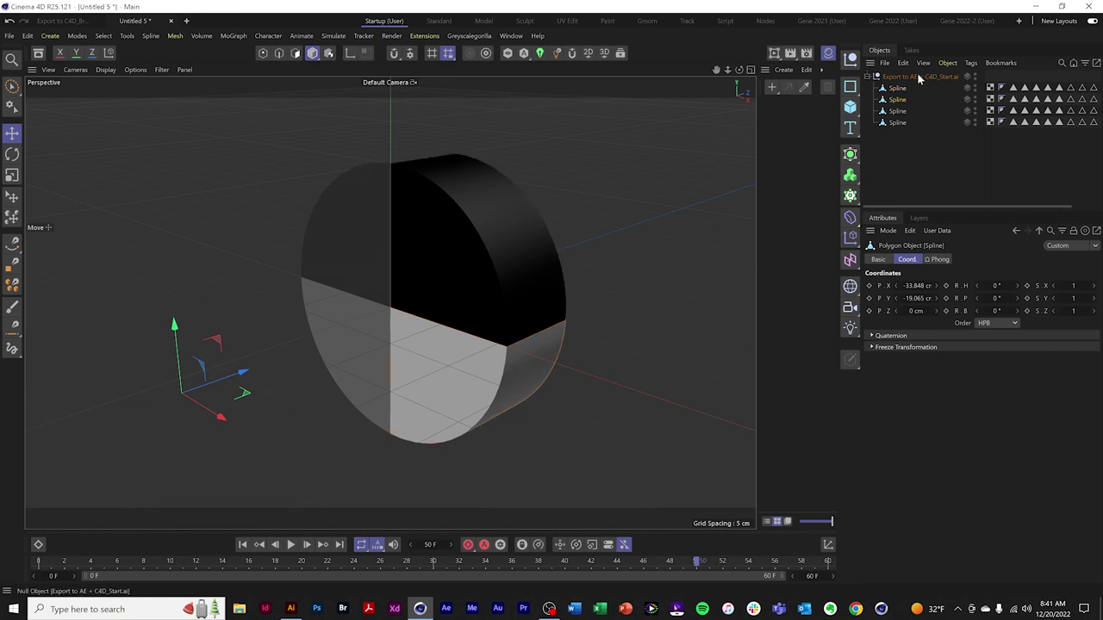
left_click(908, 87)
left_click(898, 123, "shift")
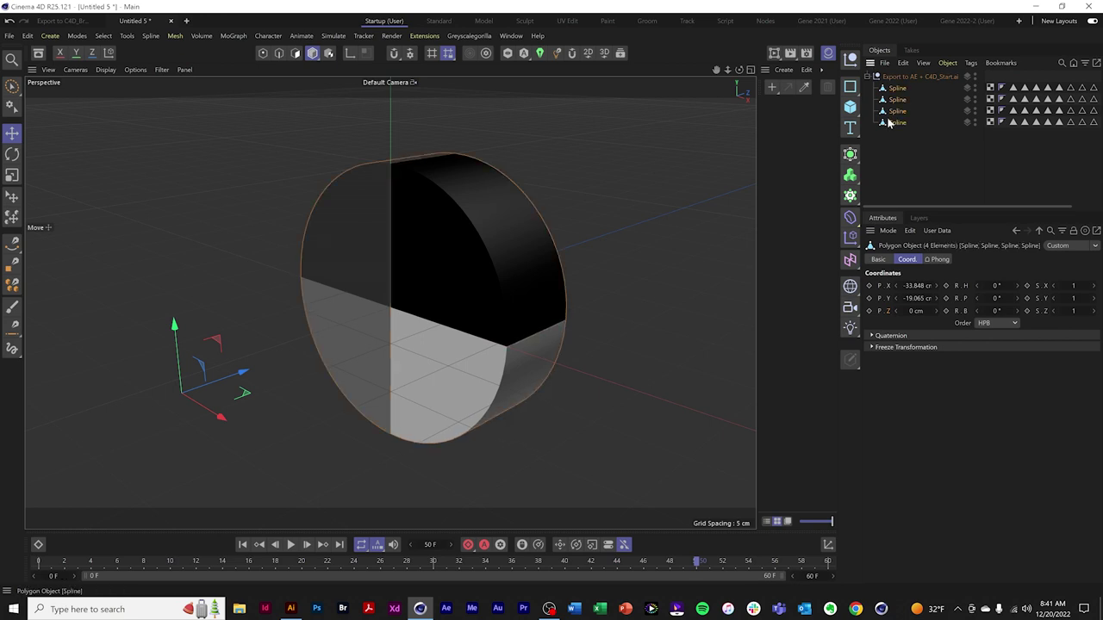
left_click(869, 311)
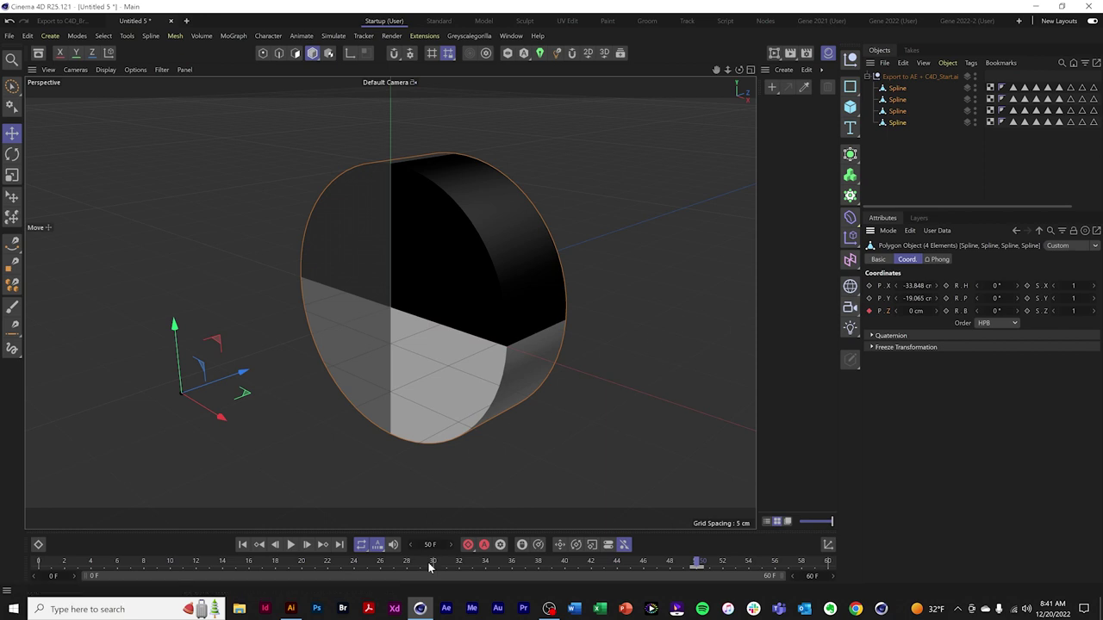
left_click_drag(698, 564, 19, 563)
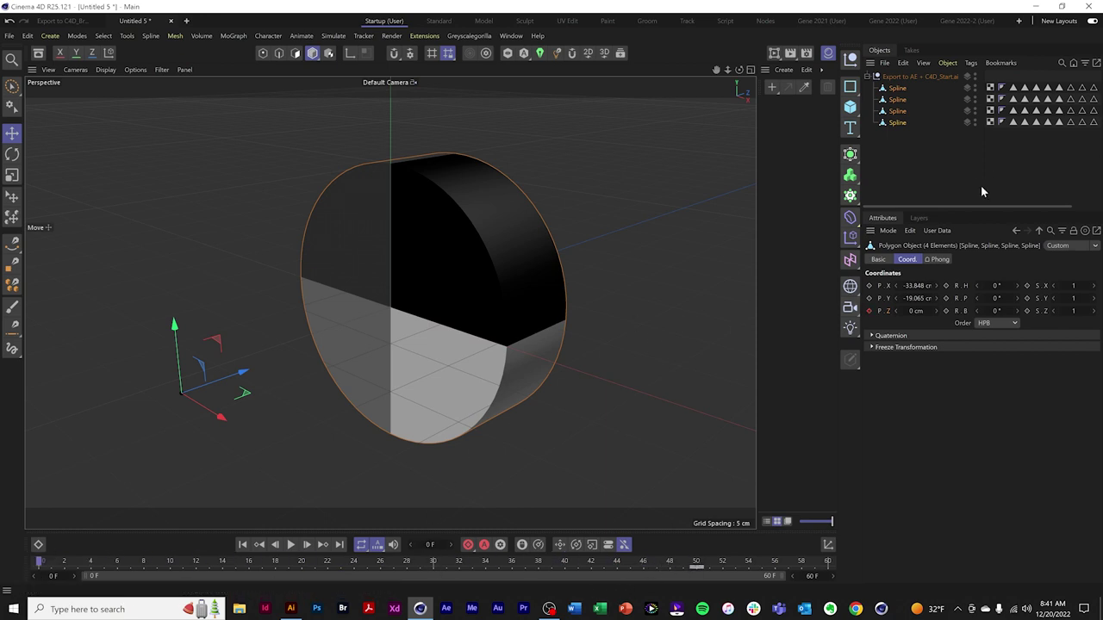
left_click(903, 160)
Offset each slice along Z at frame 0: 87 cm, toward camera, 25 cm, and -82 cm.
left_click(897, 88)
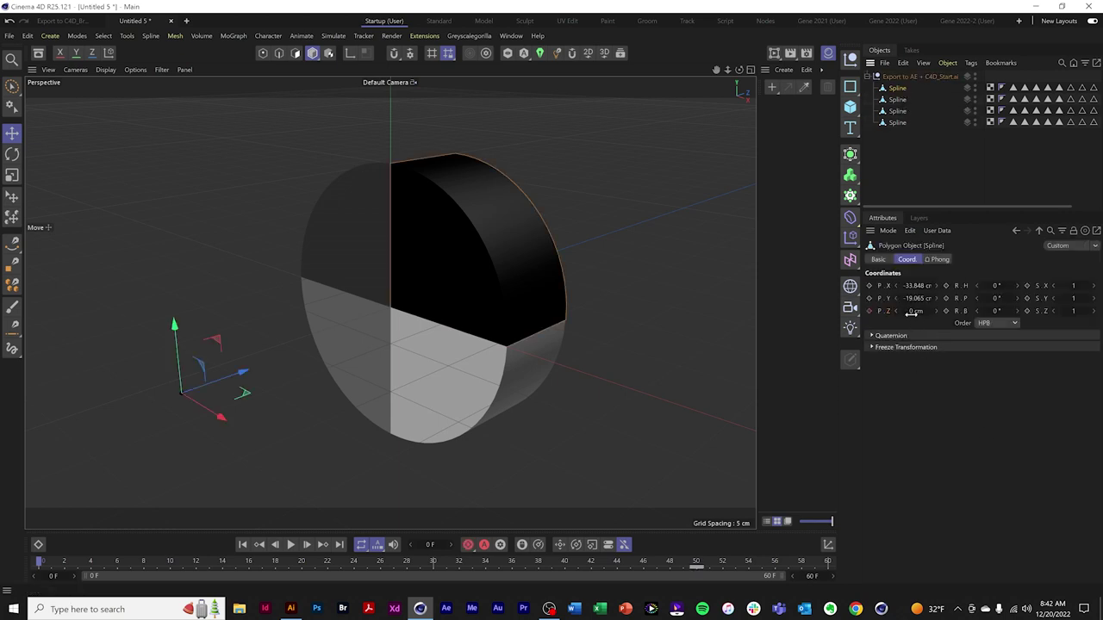
left_click_drag(911, 314, 979, 314)
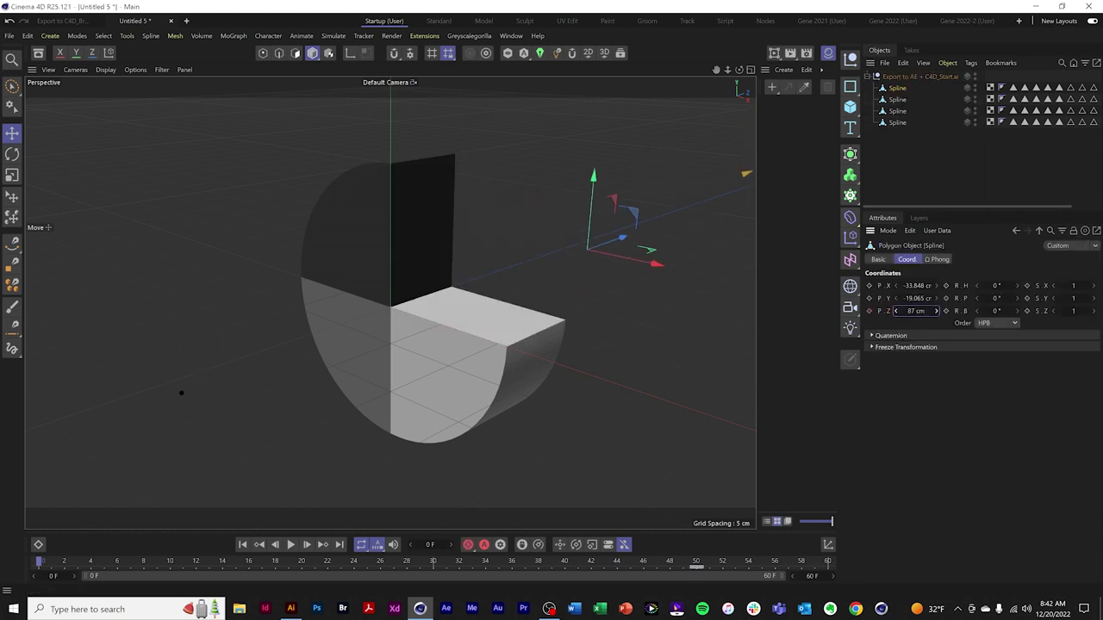
left_click(898, 100)
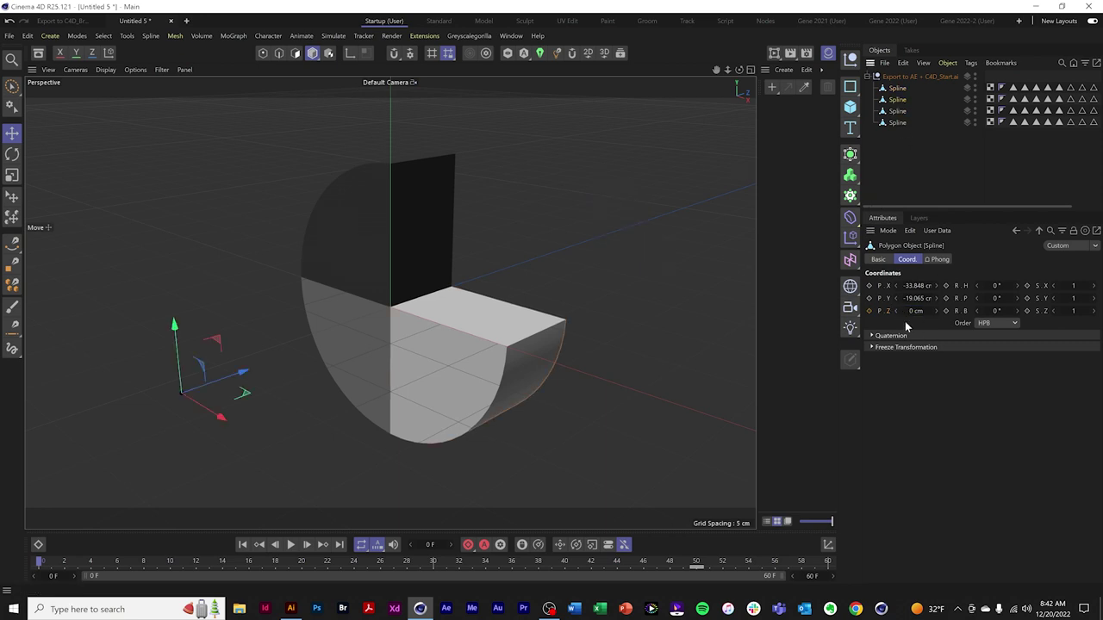
left_click_drag(915, 311, 879, 311)
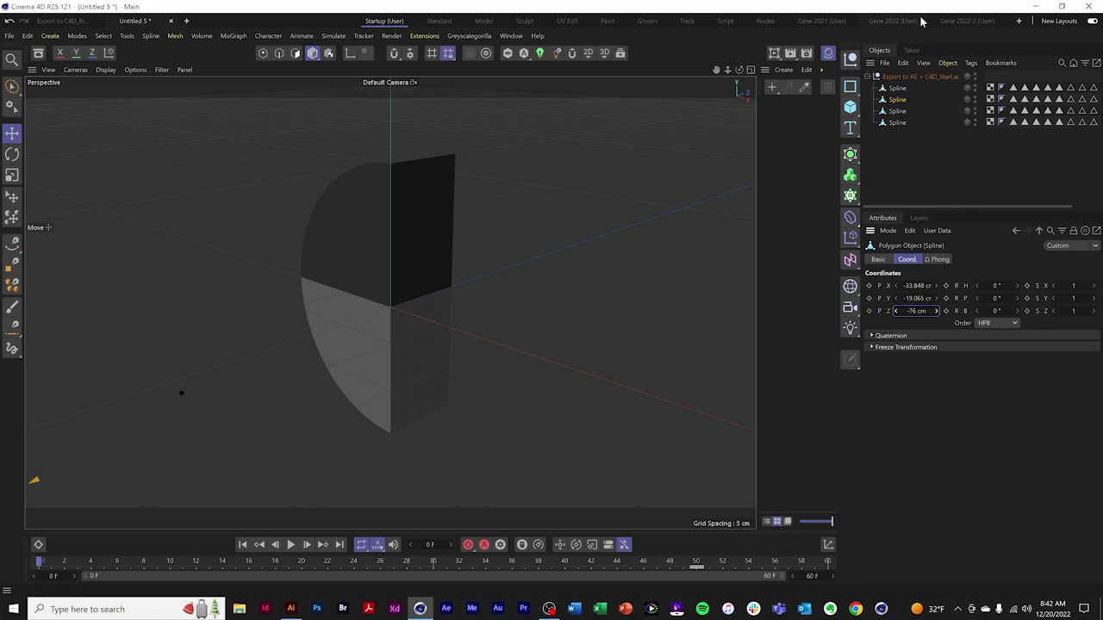
left_click(898, 111)
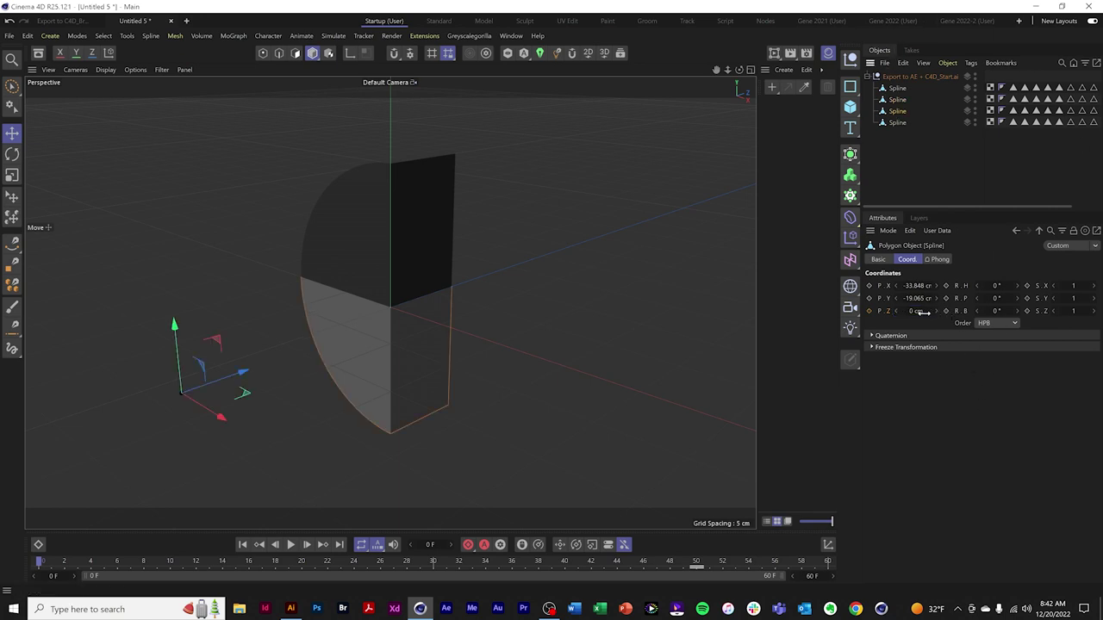
left_click_drag(915, 311, 1031, 311)
left_click(896, 122)
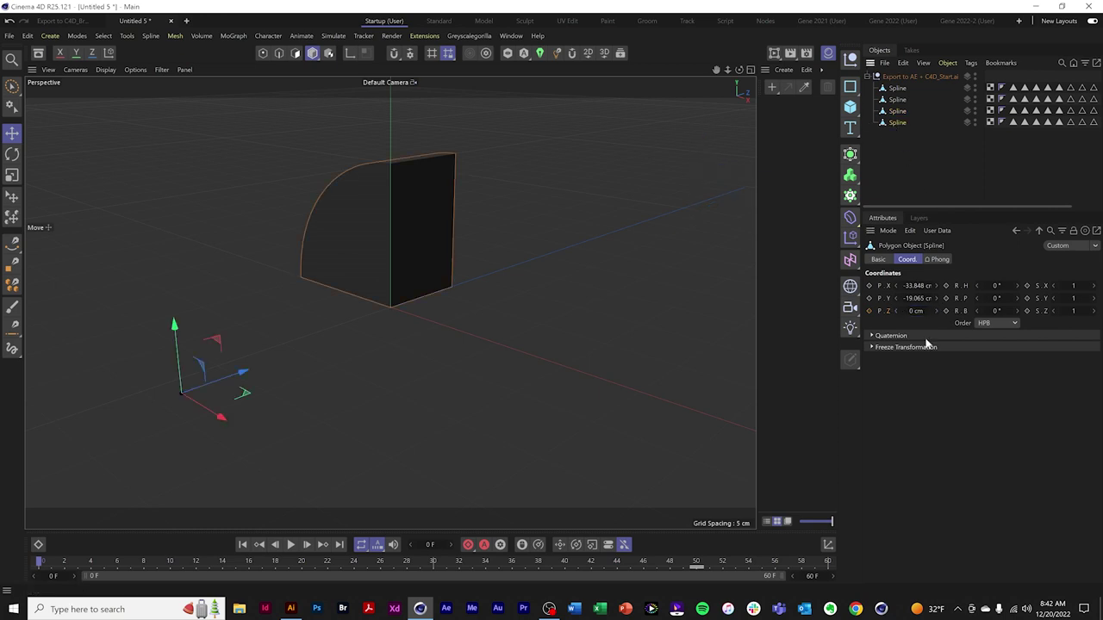
left_click_drag(912, 311, 841, 311)
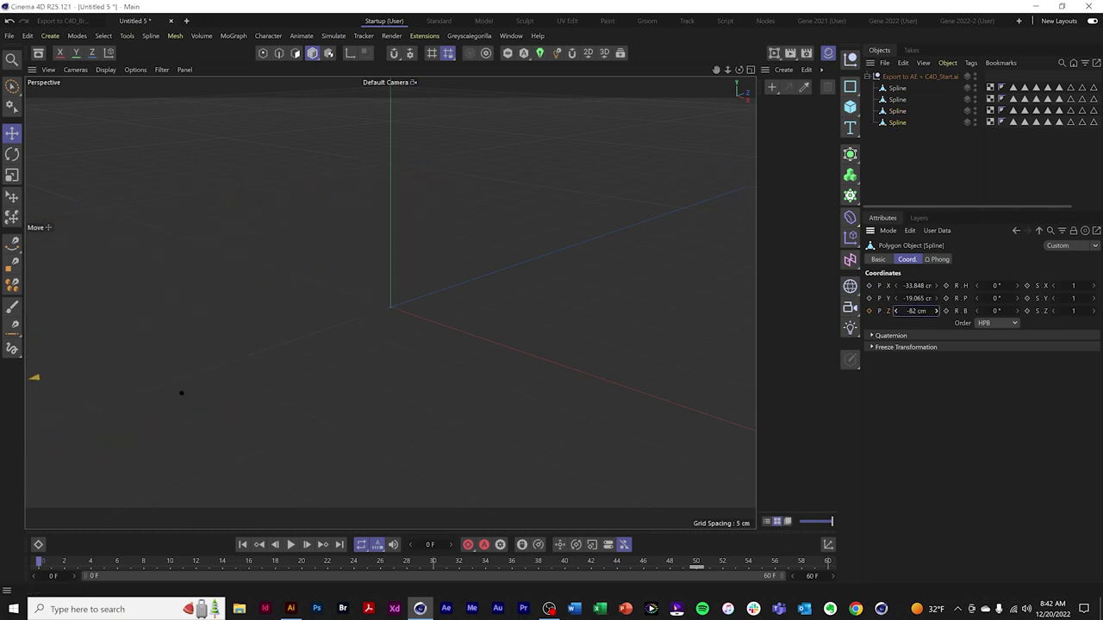
Preview the slices assembling into the disc, then switch to the Break Apart project.
key("F8")
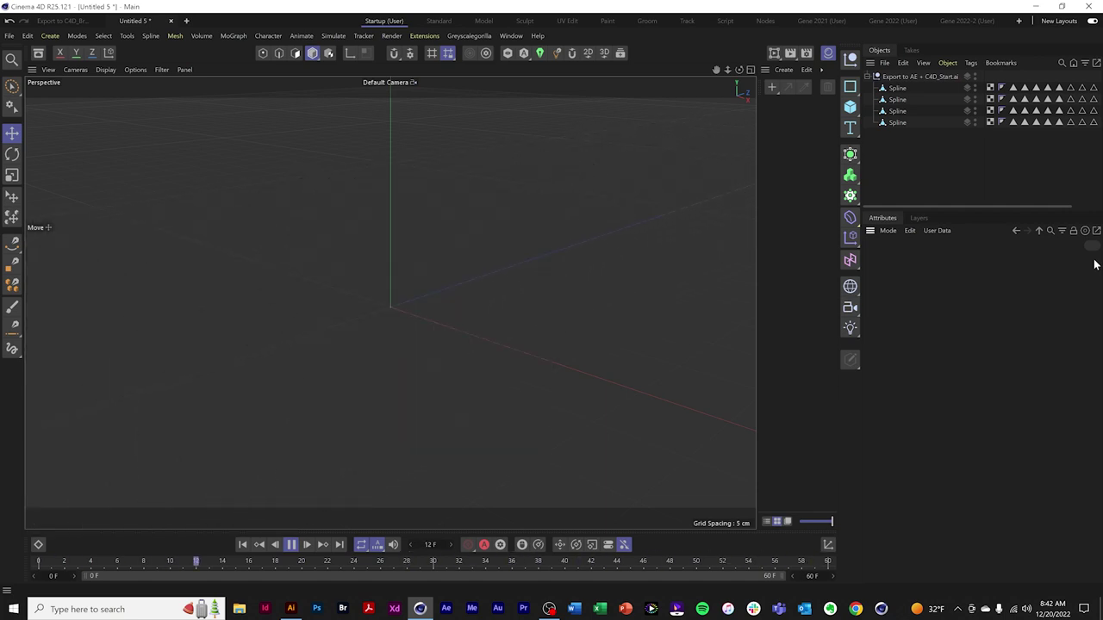
key("F8")
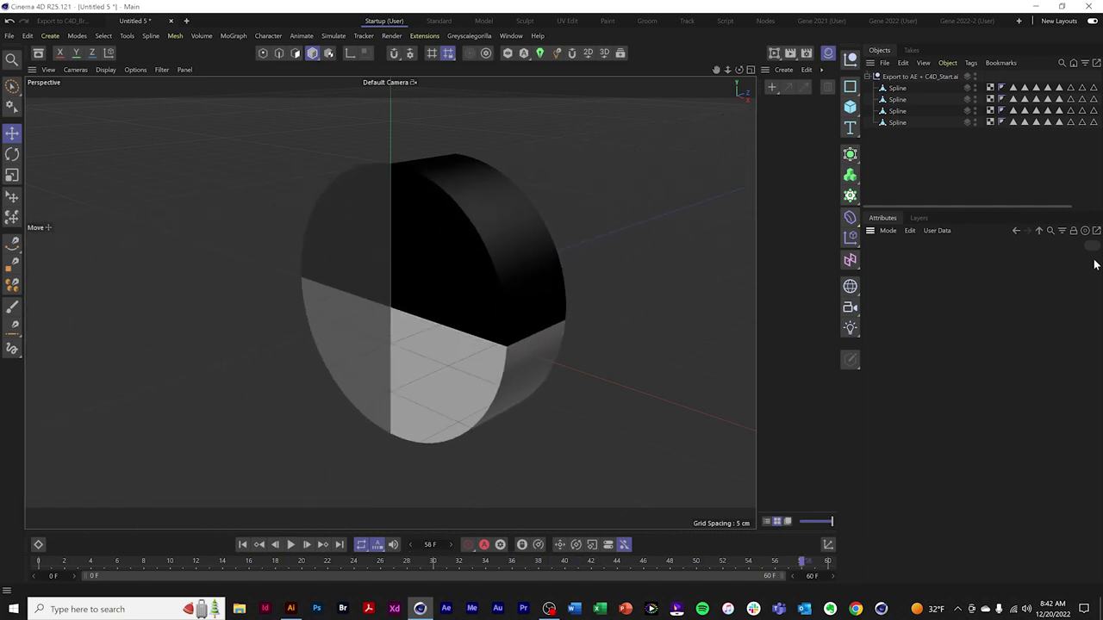
left_click(55, 23)
Replay the slice preview, then save the pie graph under a new name as Illustrator 8.
key("F8")
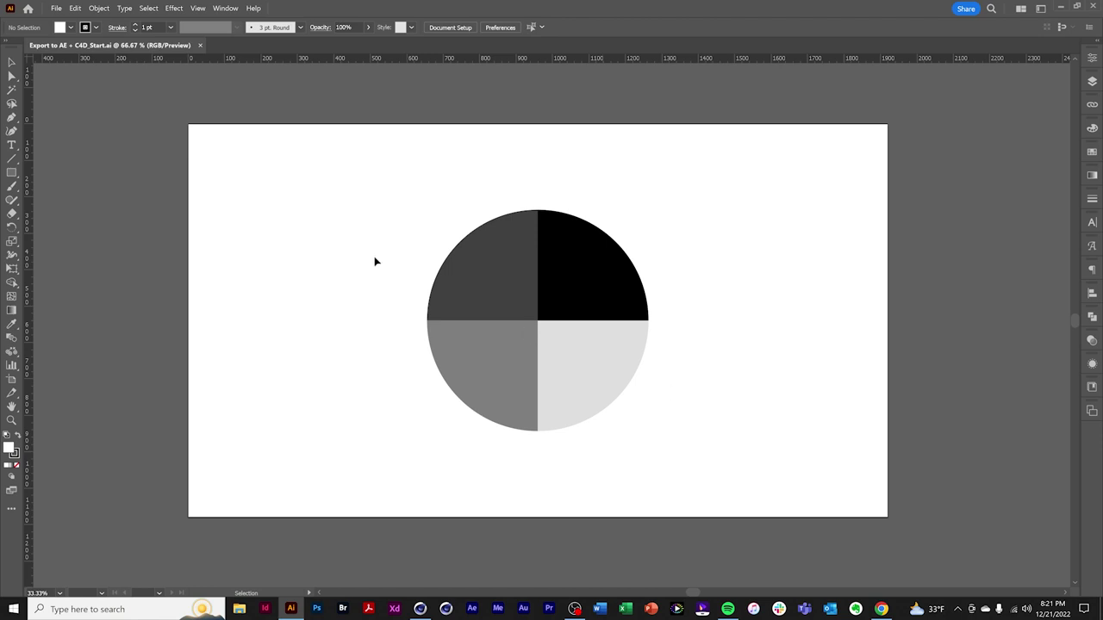
left_click(55, 7)
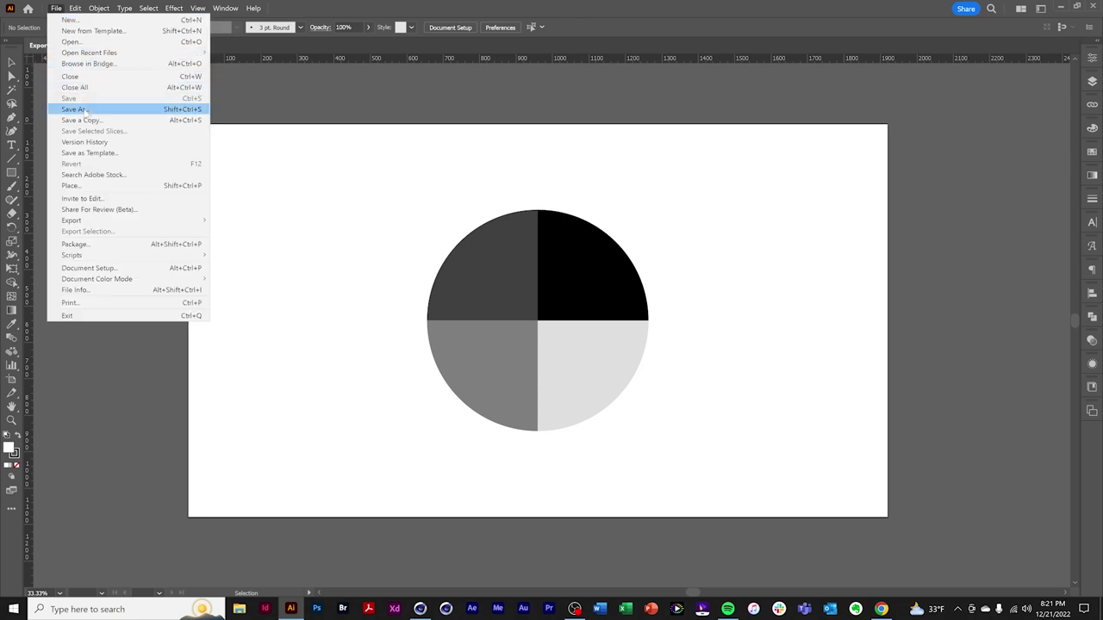
left_click(84, 108)
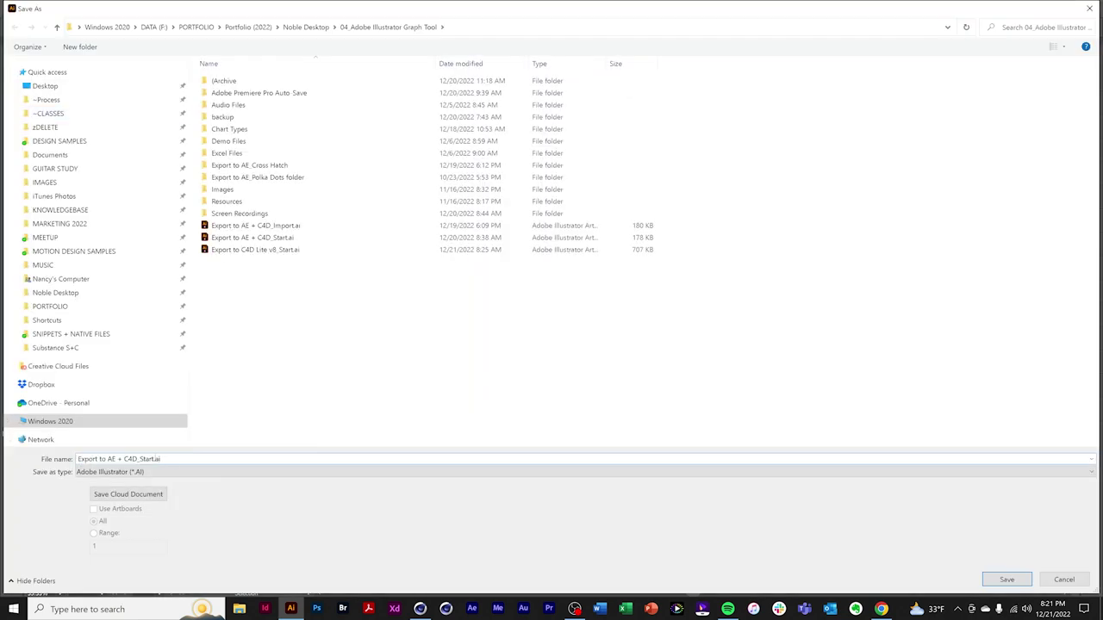
key("BackSpace")
key("BackSpace")
key("BackSpace")
key("Return")
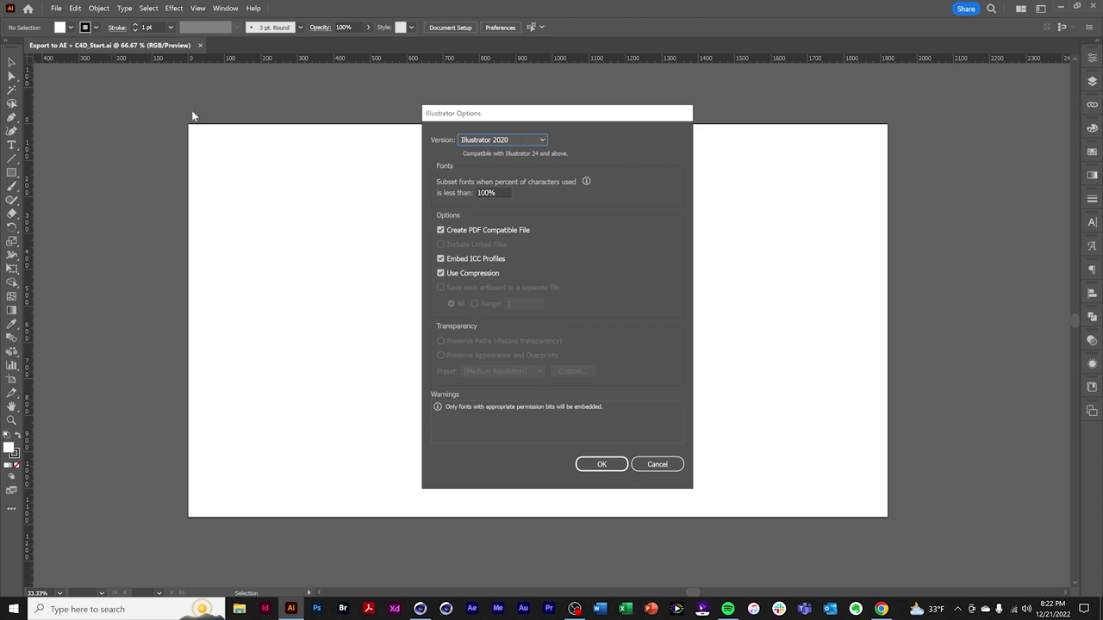
left_click(539, 140)
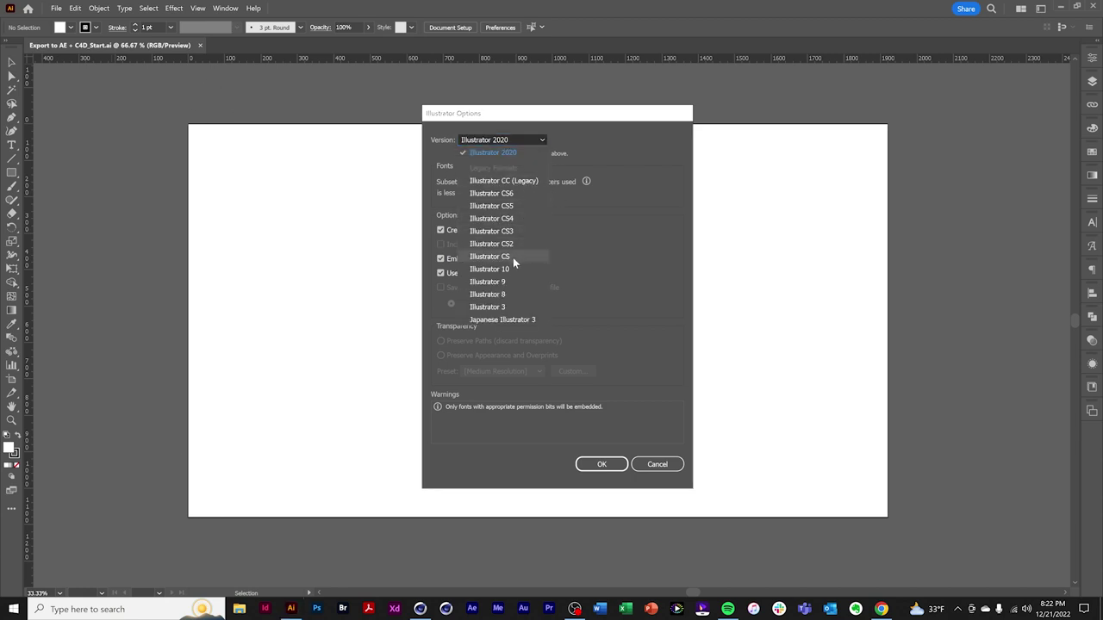
left_click(505, 296)
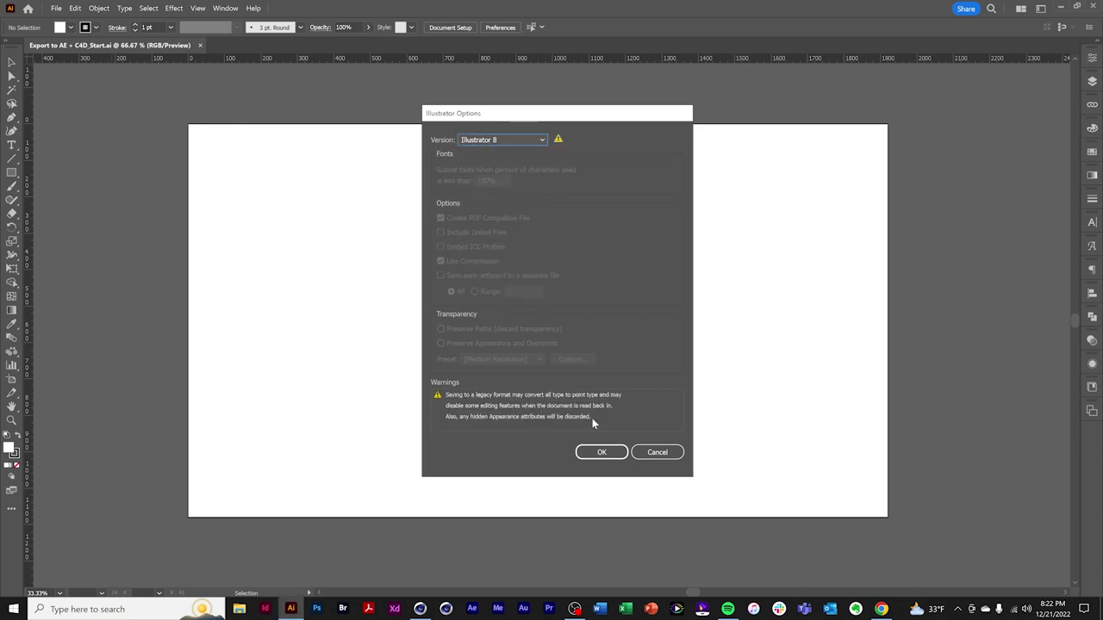
left_click(602, 452)
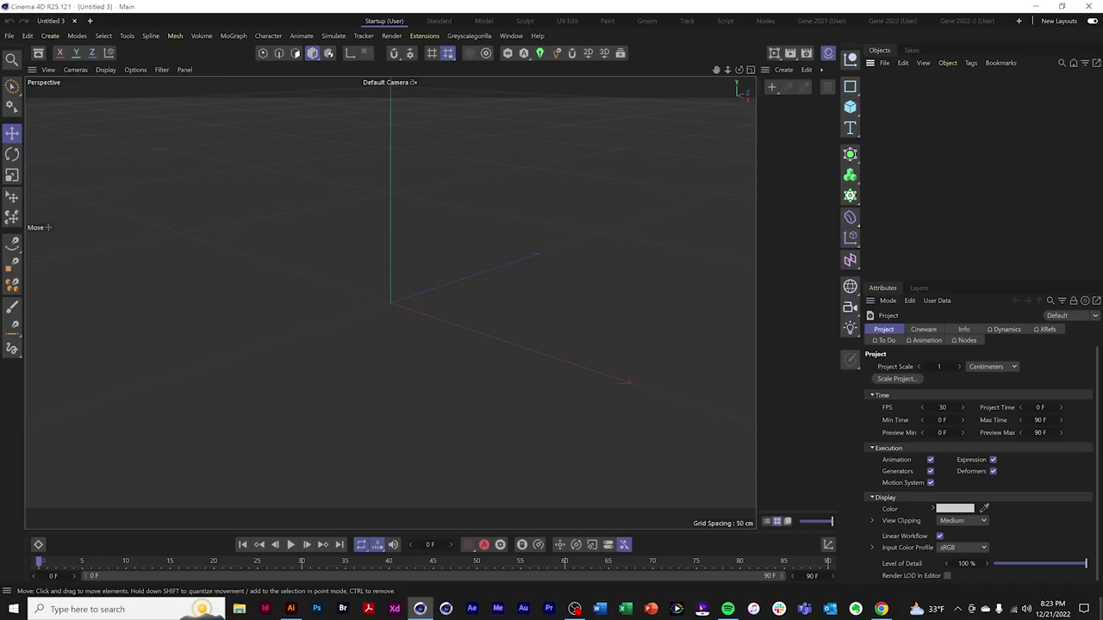
Merge Export to C4D Lite v8_Start.ai into the scene with Connect Splines enabled.
left_click(7, 36)
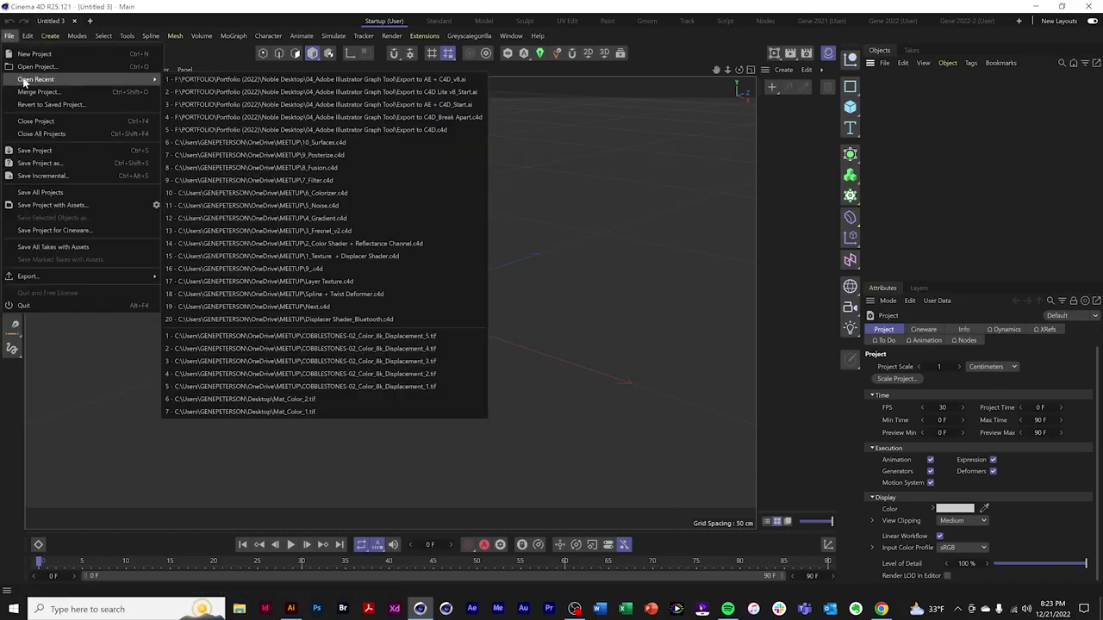
left_click(26, 93)
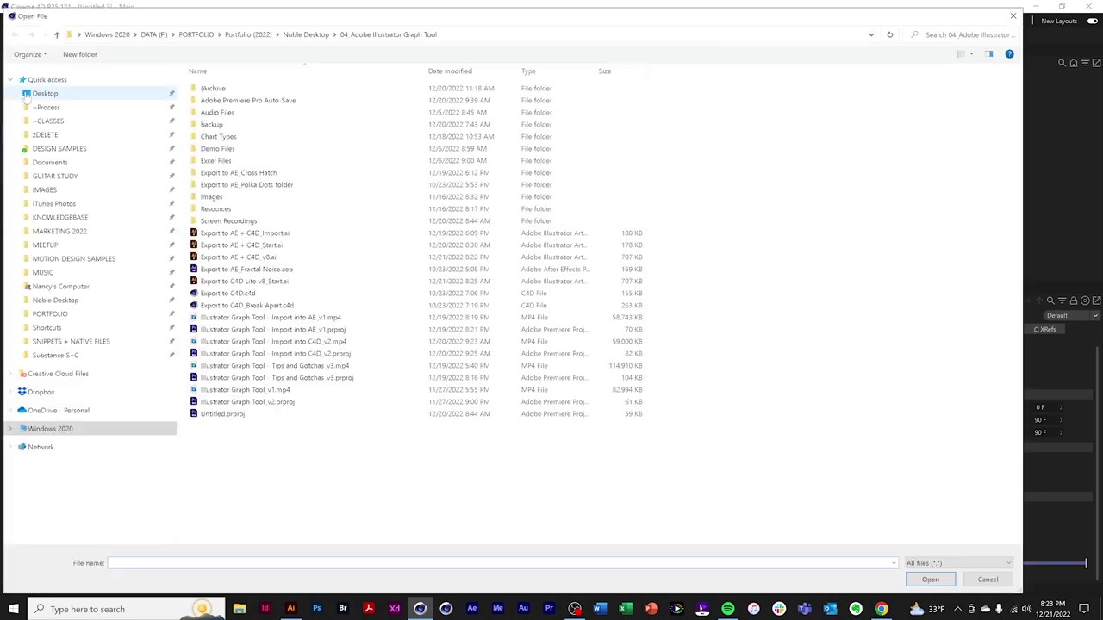
left_click(277, 287)
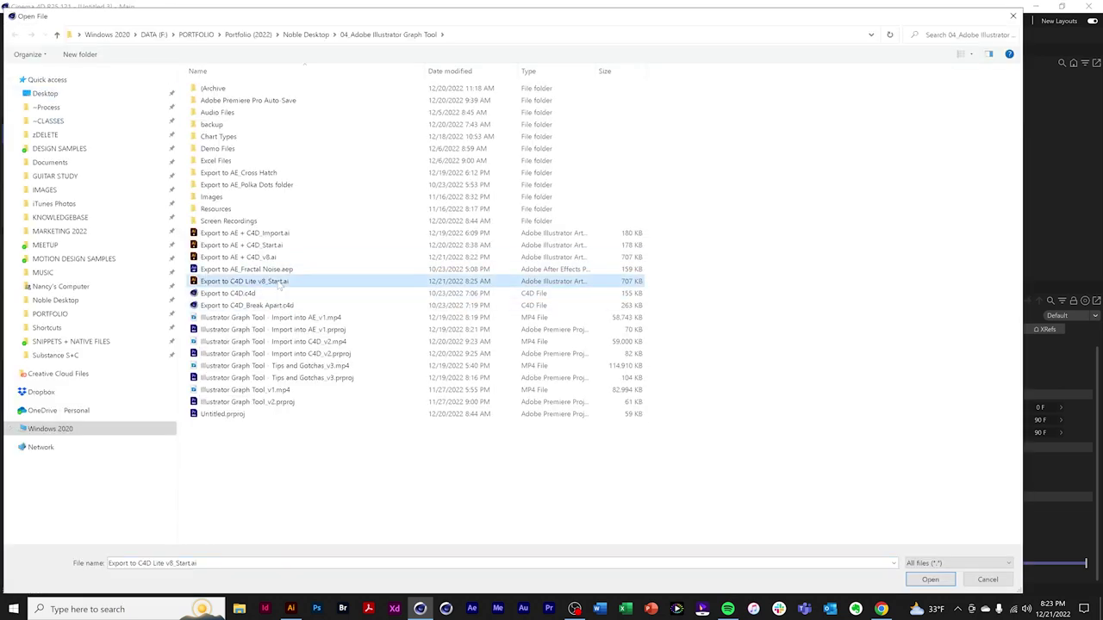
left_click(920, 584)
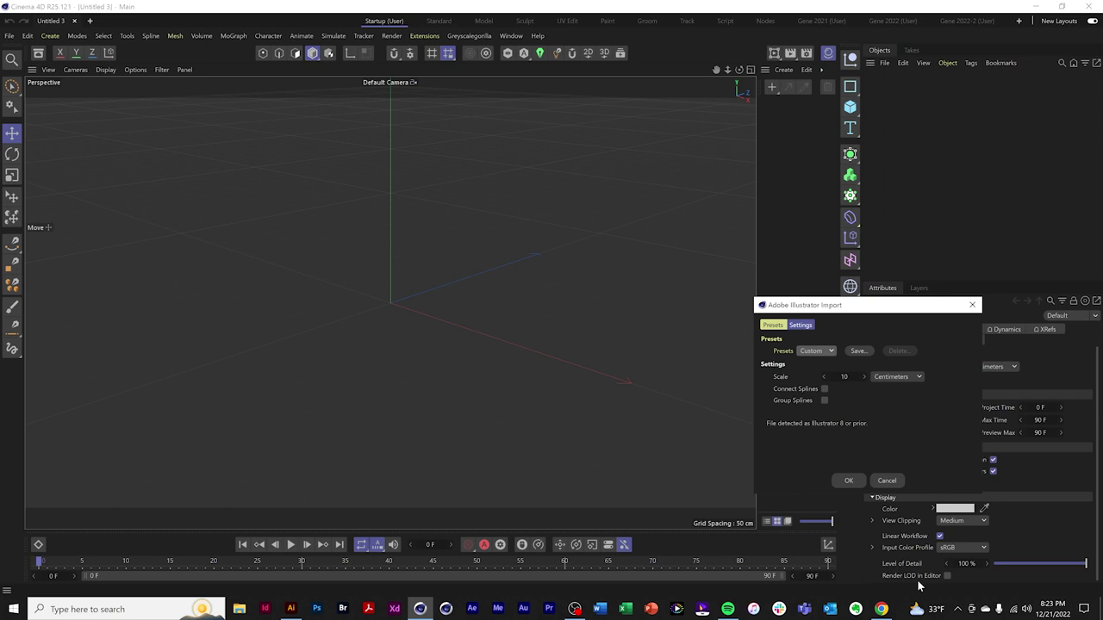
left_click(825, 390)
left_click(849, 480)
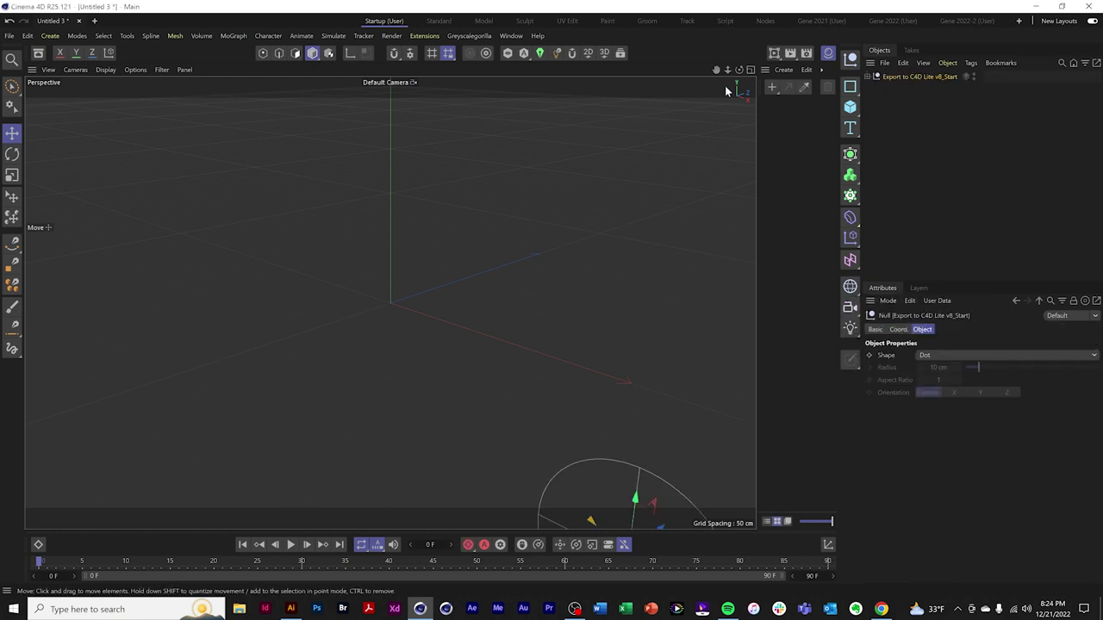
Move Path 1 through Path 4 out of the imported group to the top level.
left_click_drag(716, 68, 745, 43)
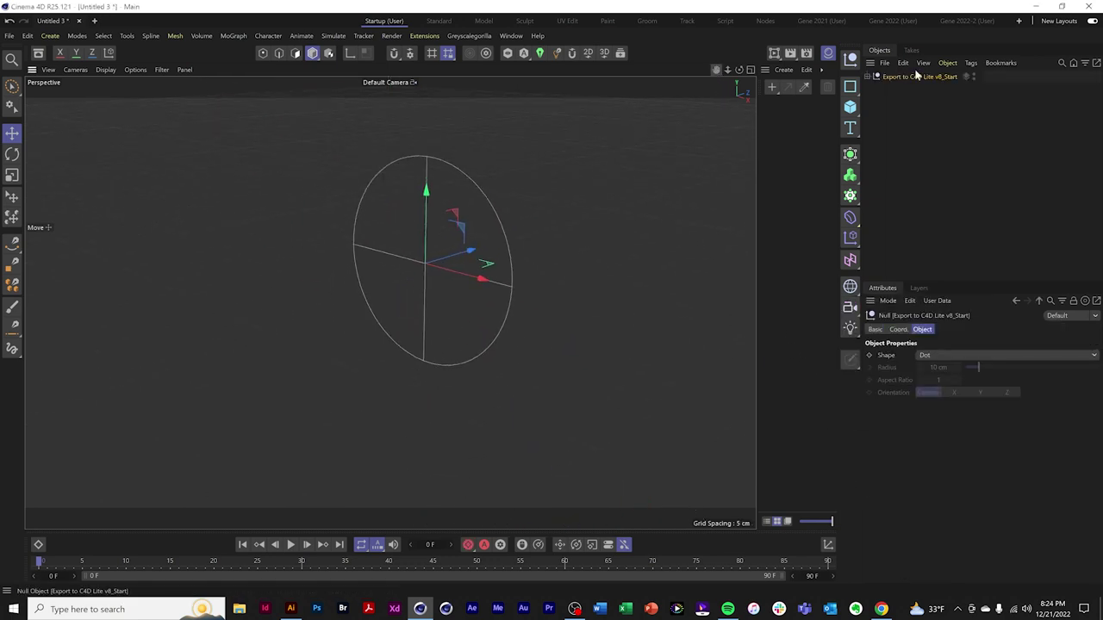
left_click(876, 76)
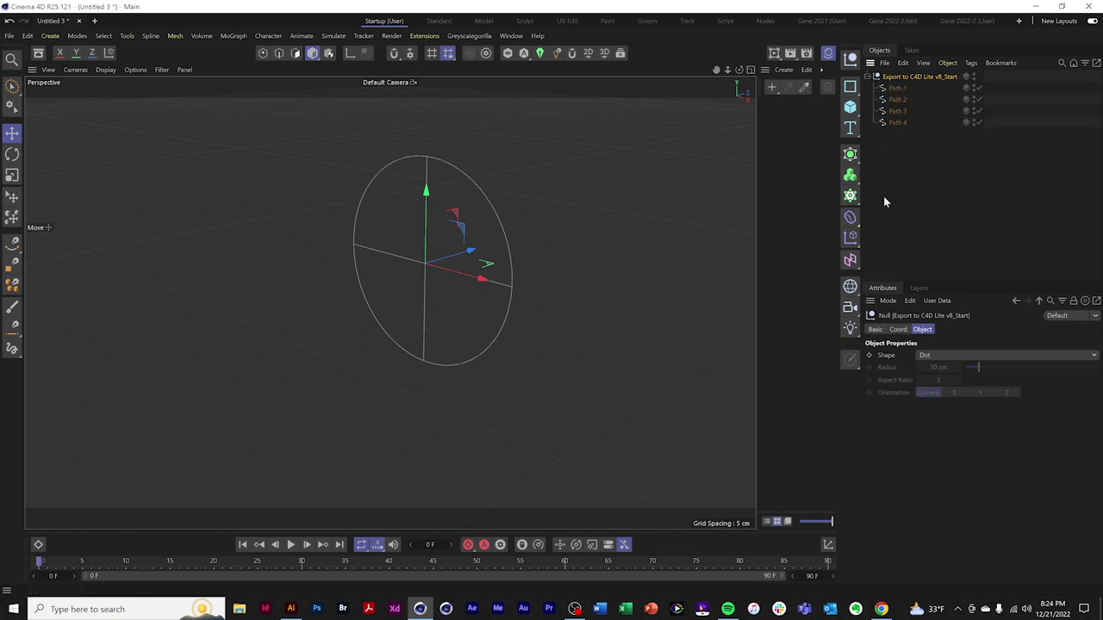
left_click(900, 90)
left_click(895, 120, "shift")
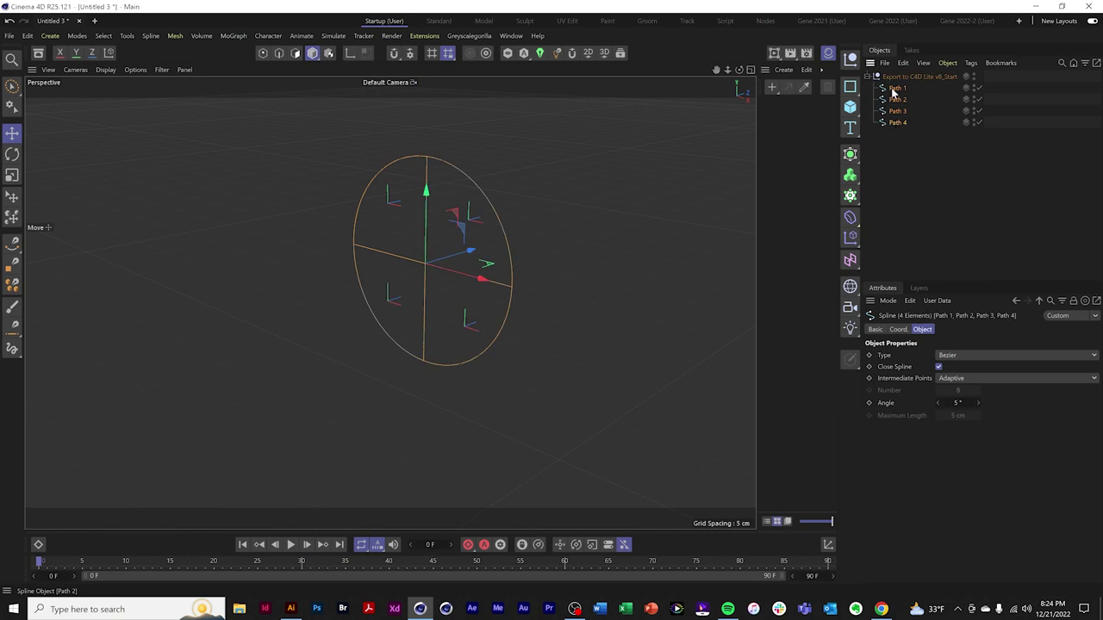
left_click_drag(899, 90, 902, 76)
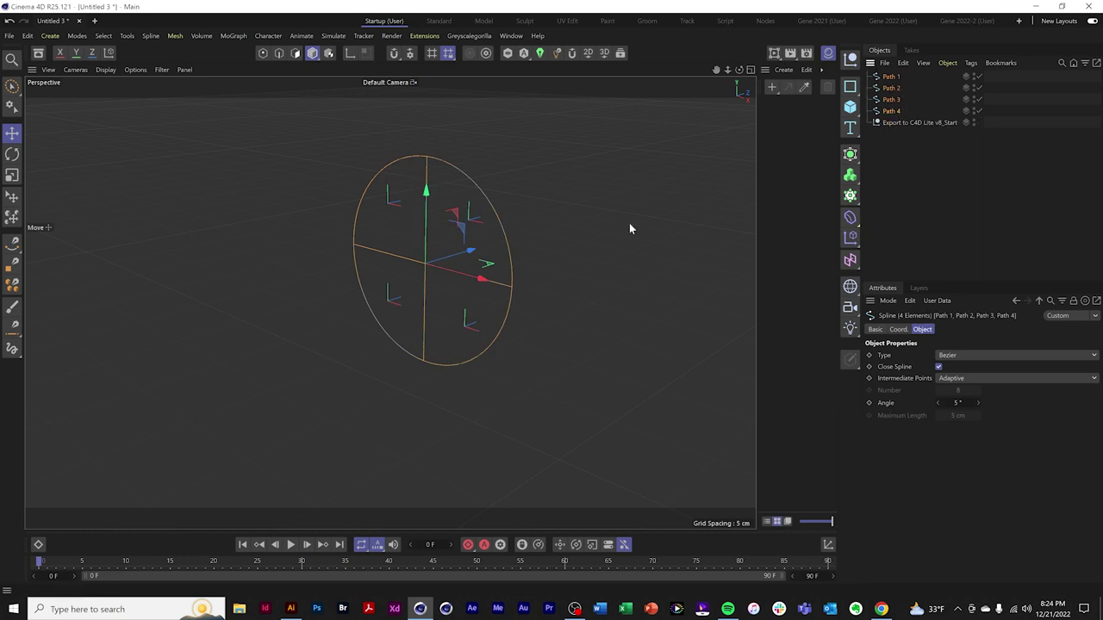
left_click(902, 123)
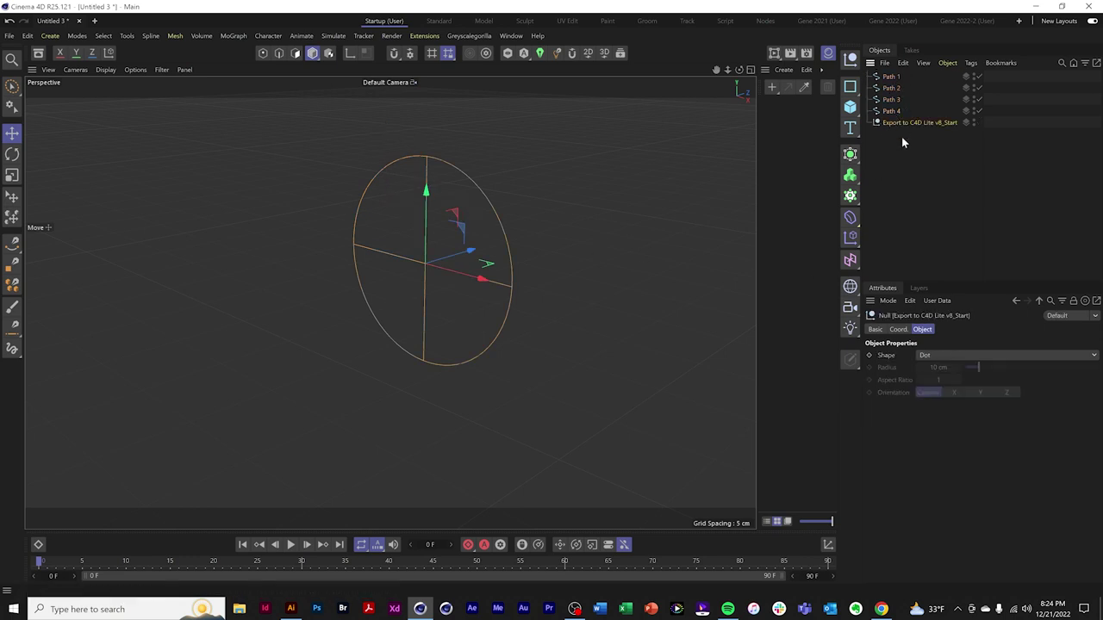
Delete the empty import null and extrude Path 1 and Path 2 into solid slices.
key("Delete")
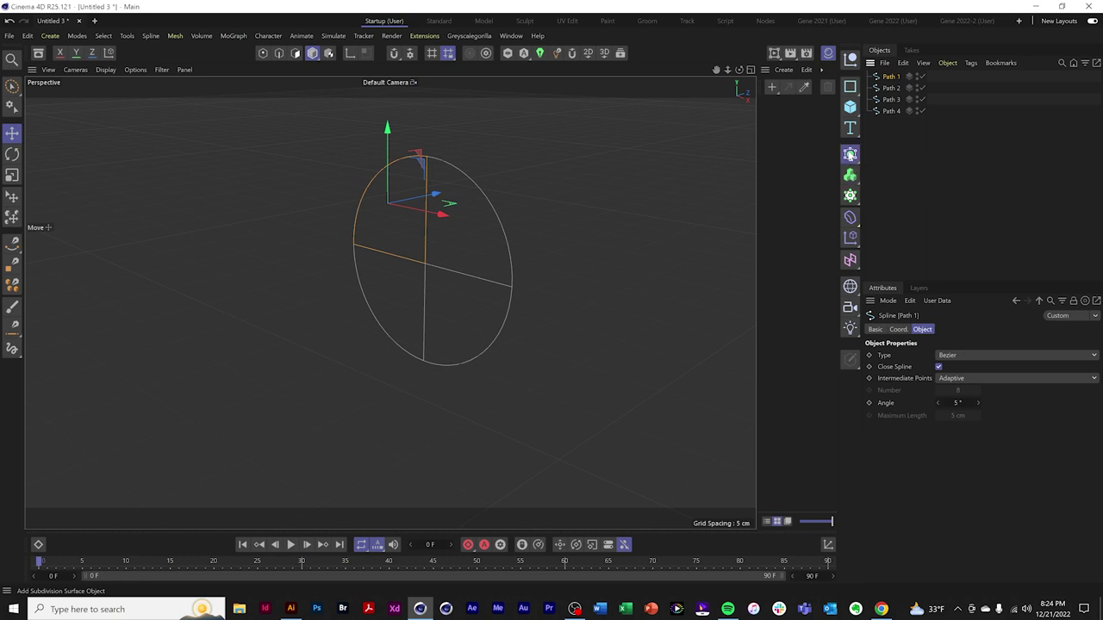
left_click_drag(849, 154, 869, 192)
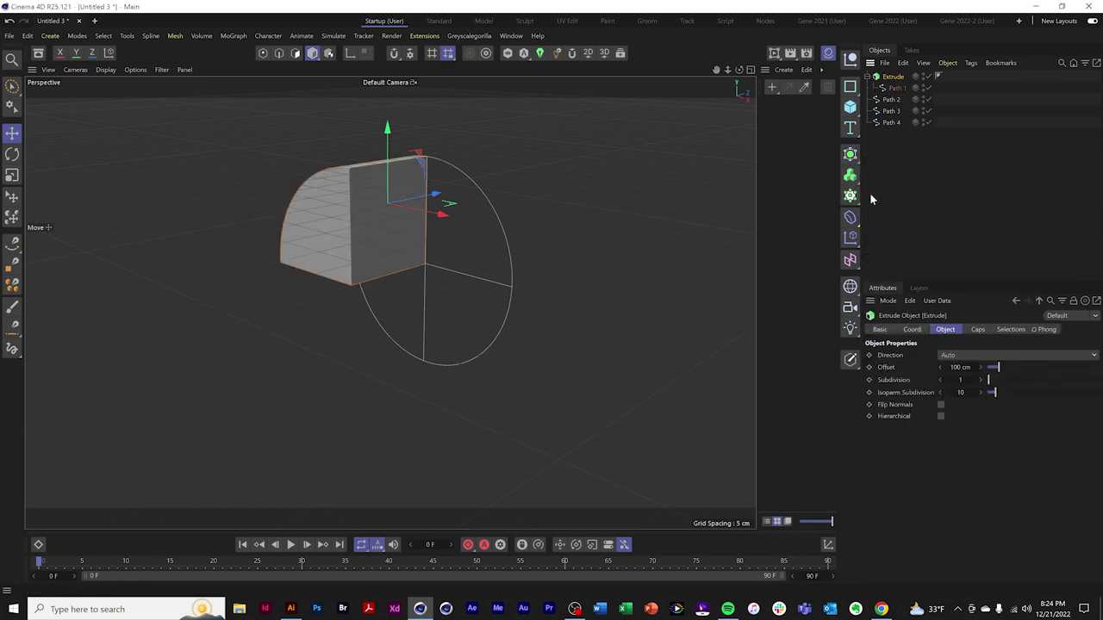
left_click(892, 100)
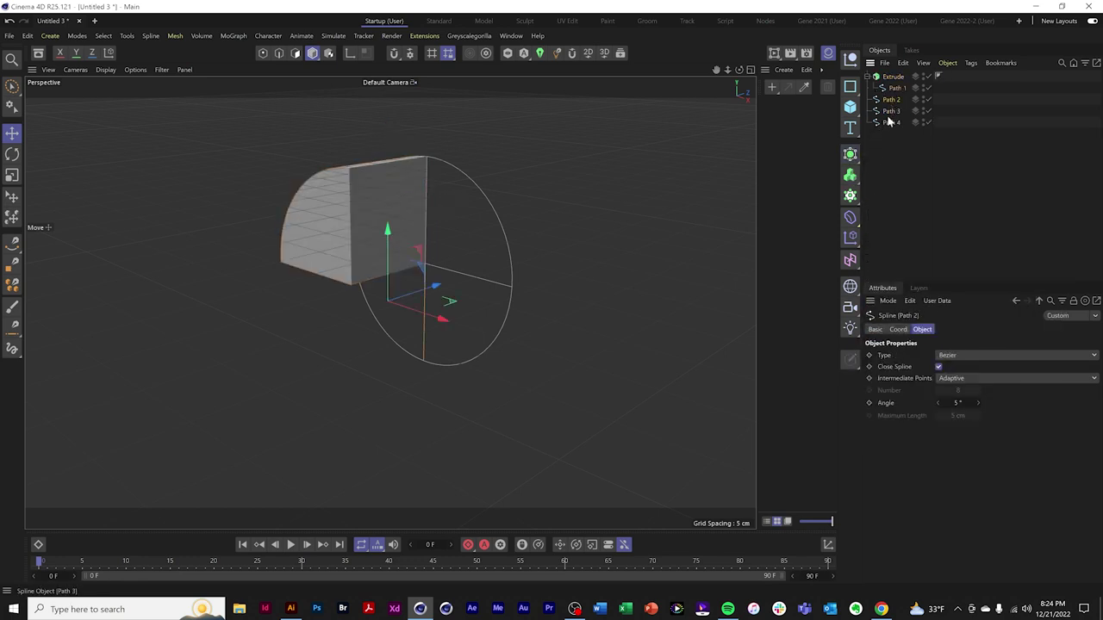
left_click_drag(850, 154, 874, 194)
left_click(889, 122)
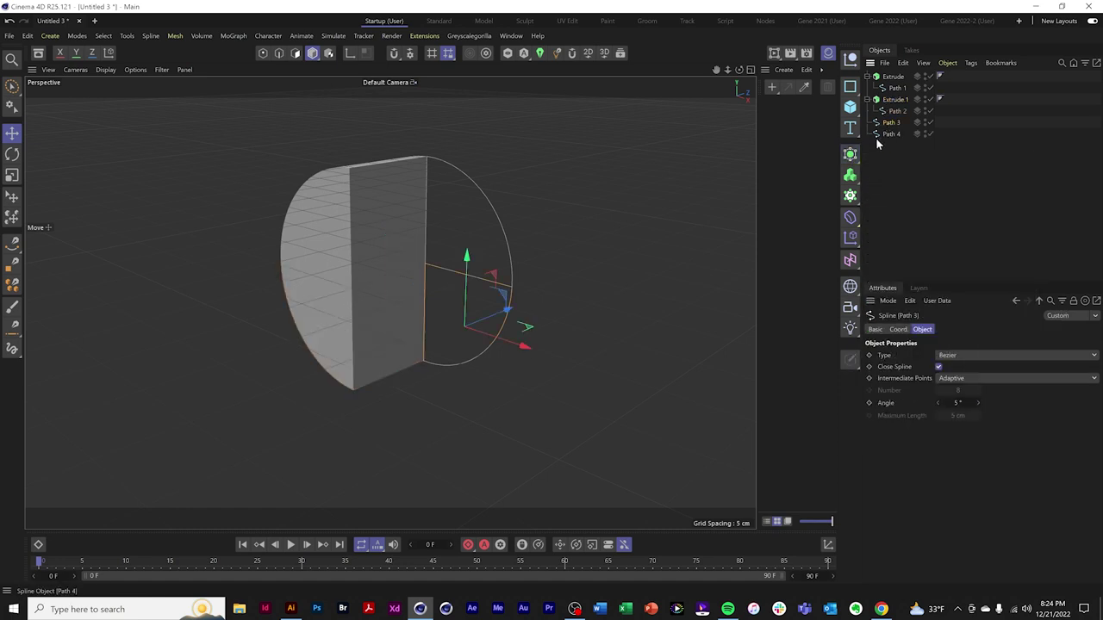
Extrude Path 3 and Path 4 into slices and collapse the Extrude objects.
left_click(891, 133, "ctrl")
left_click_drag(850, 154, 907, 197)
left_click(892, 144)
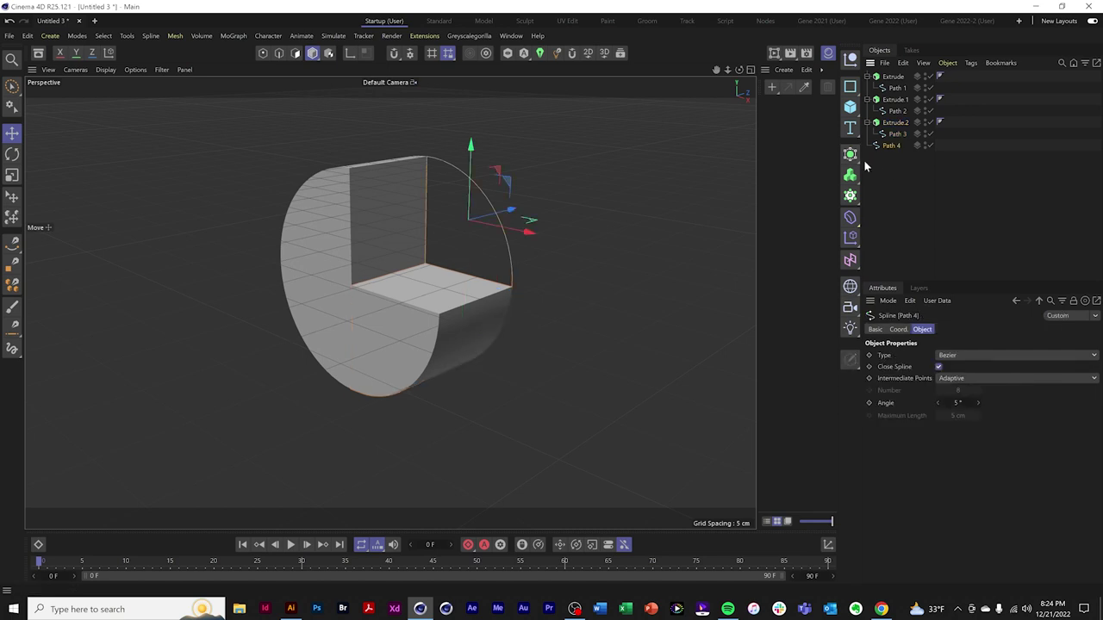
left_click_drag(850, 155, 881, 197)
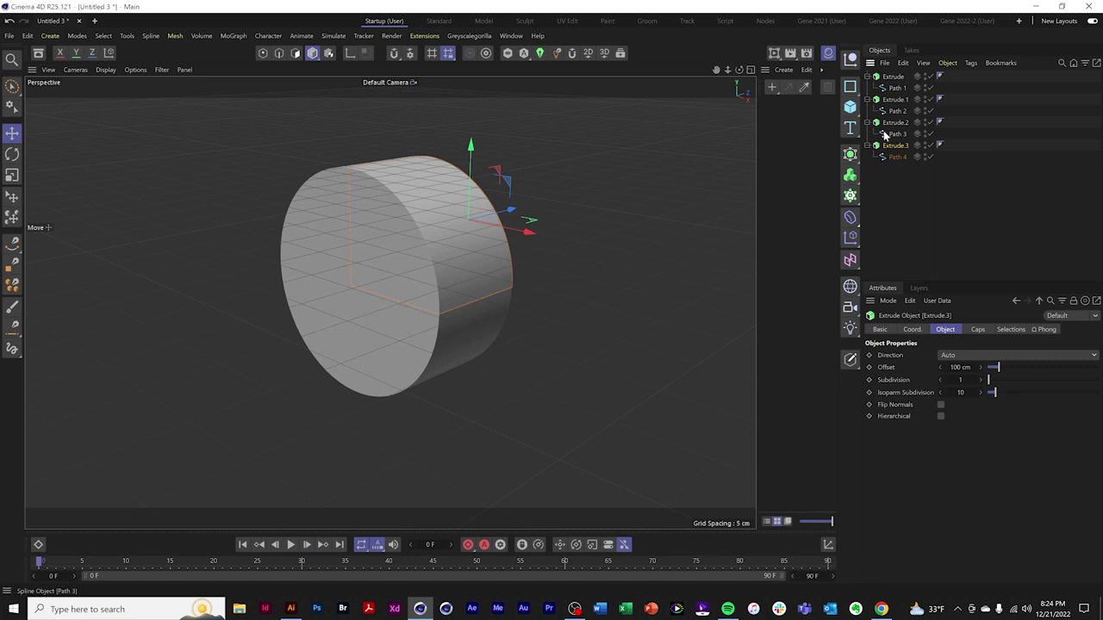
left_click(867, 76)
left_click(867, 88)
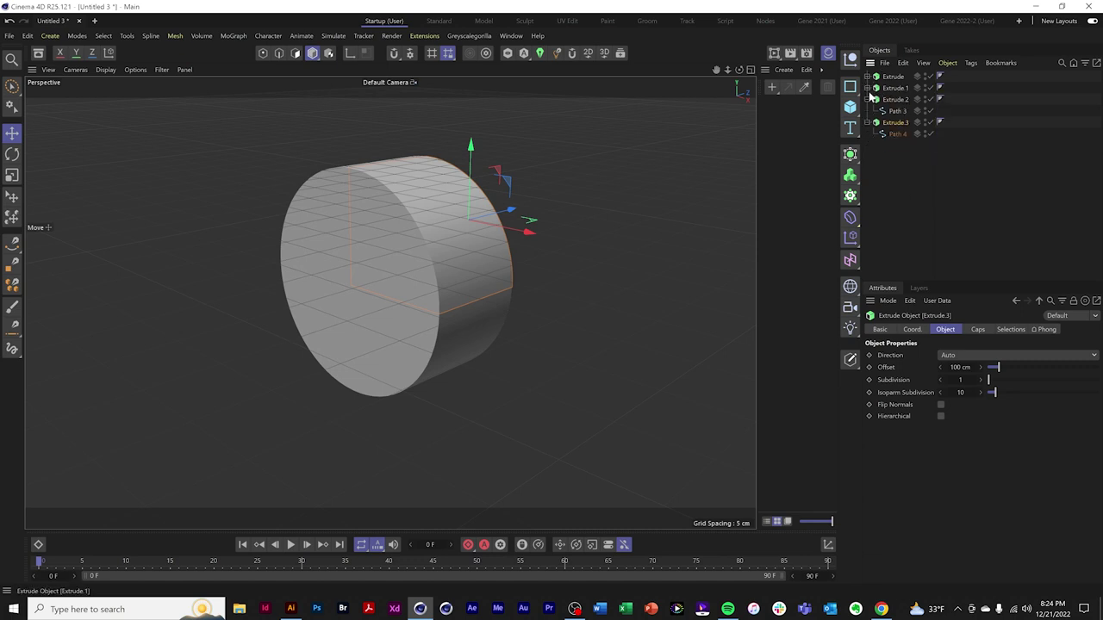
left_click(868, 99)
Set the first Extrude slice's P.Z position to -34 cm so it slides out of the disc.
left_click(868, 111)
left_click(893, 77)
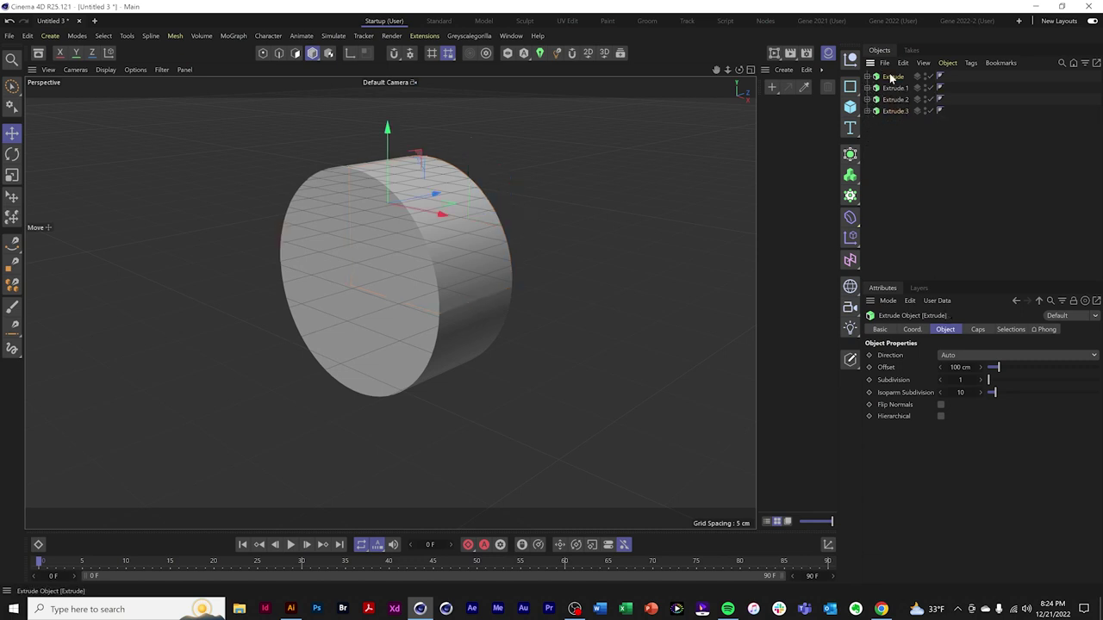
left_click(919, 330)
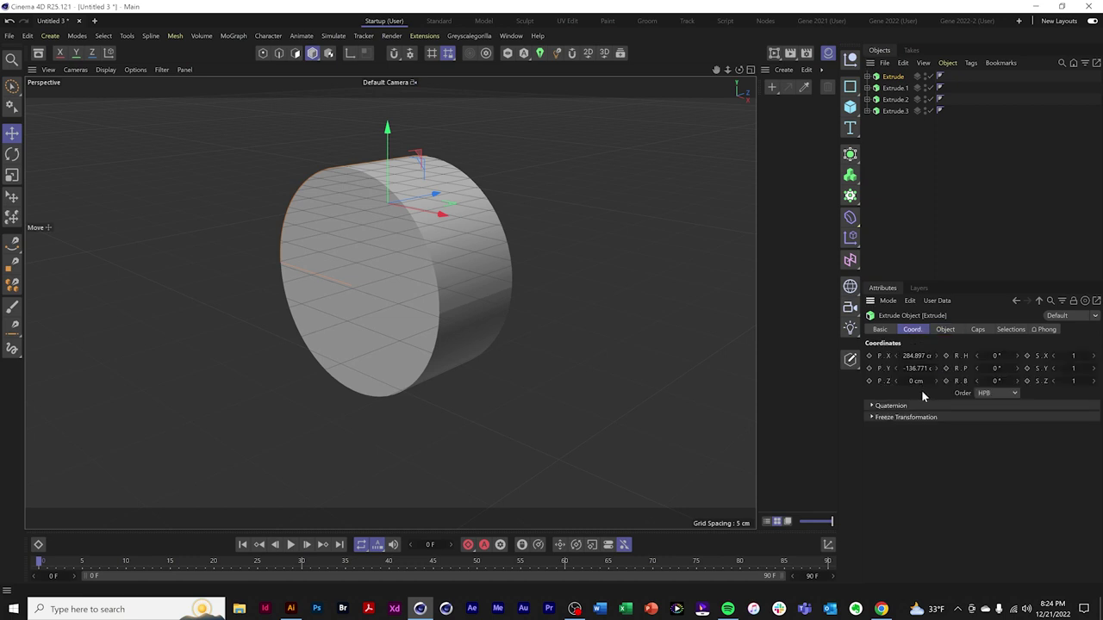
mouse_move(918, 384)
left_mouse_down()
mouse_move(903, 384)
mouse_move(915, 382)
left_mouse_up()
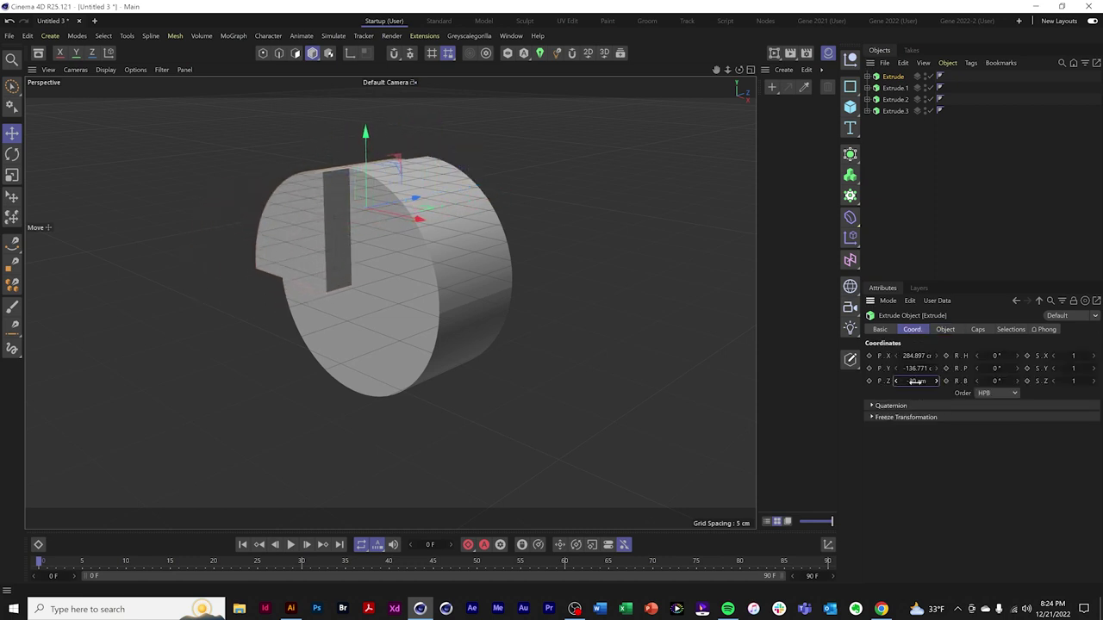